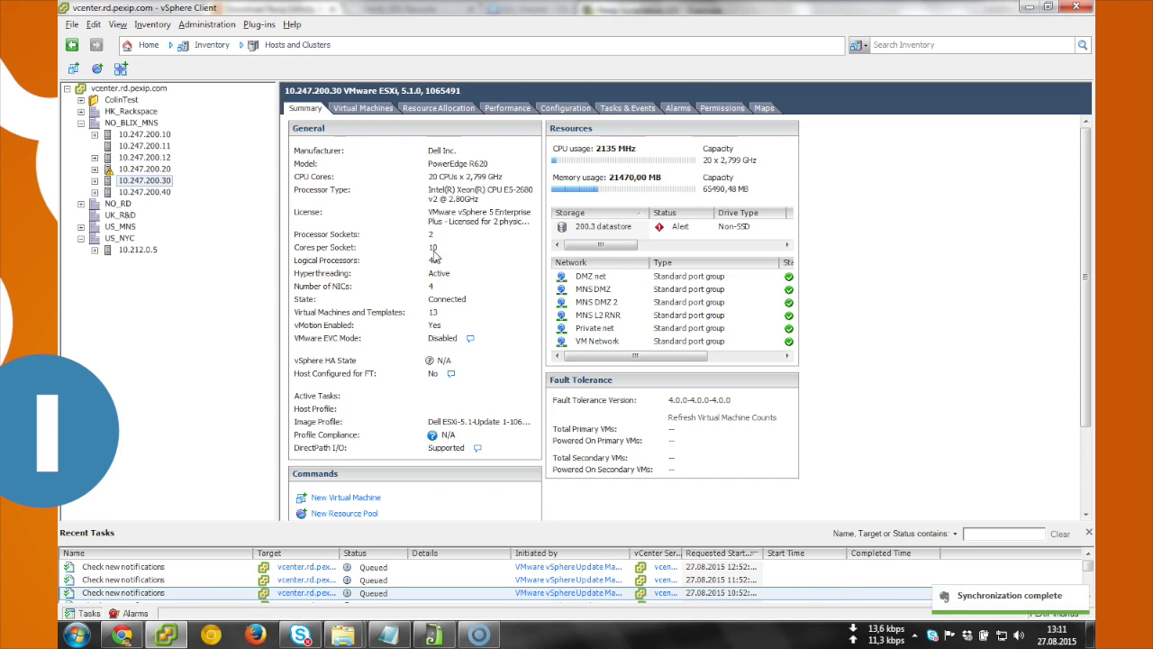
Step: Confirm host 10.247.200.30's NTP client runs with 0, 1 and 2.no.pool.ntp.org, then select host 10.247.200.11
click(556, 109)
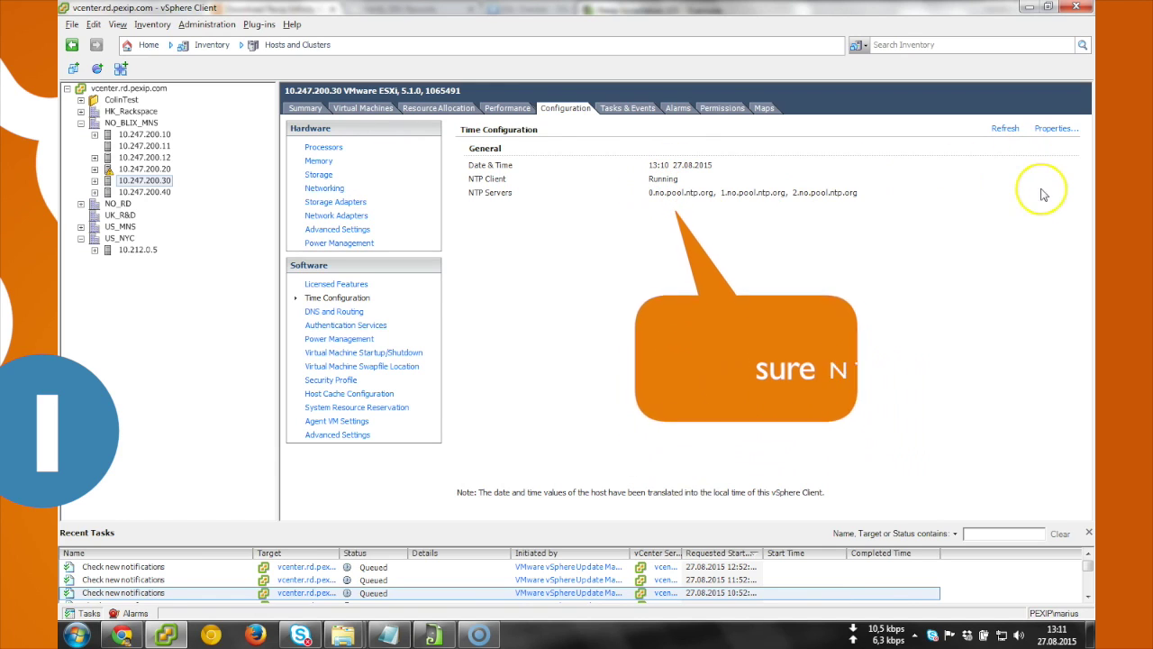
click(1066, 135)
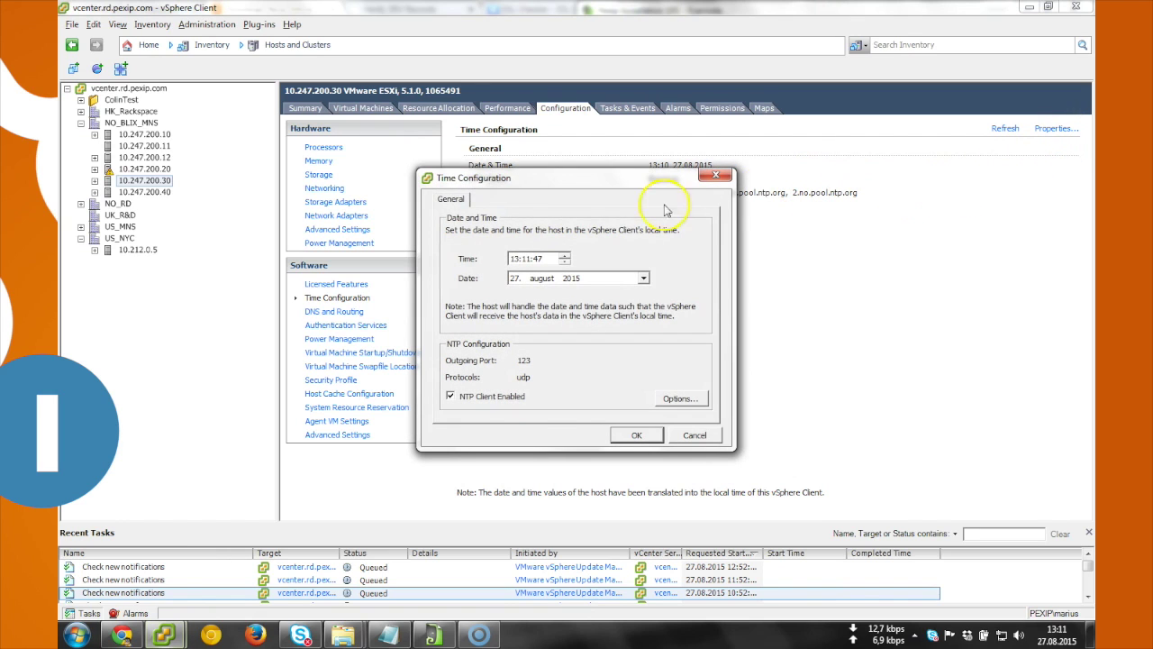
click(680, 399)
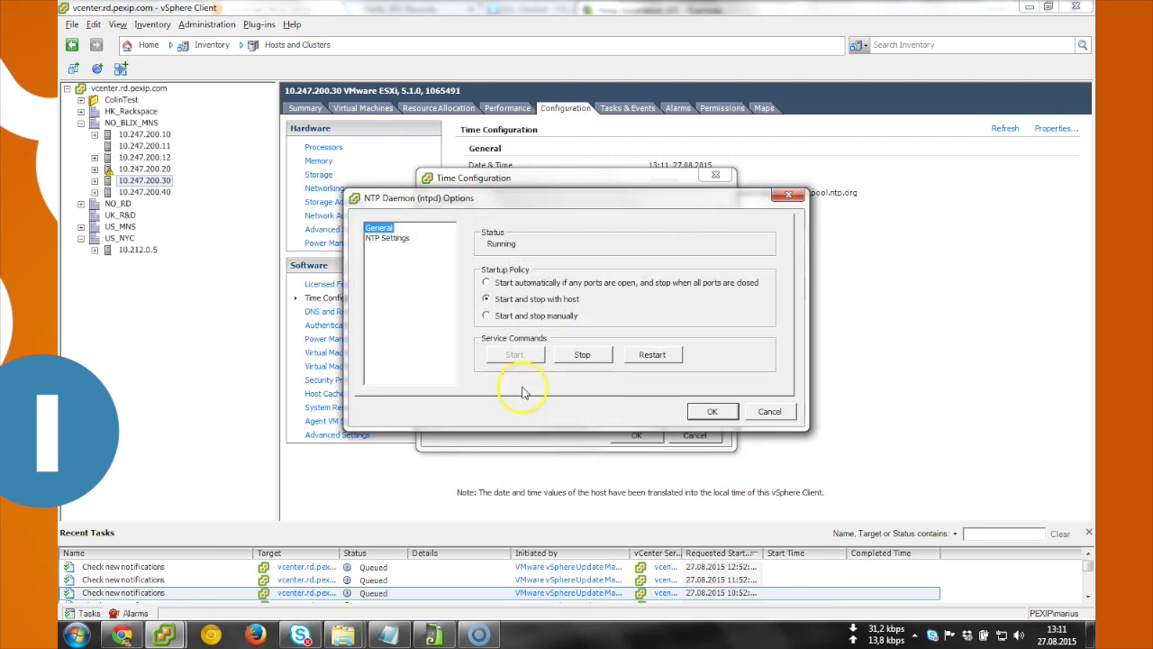
click(387, 239)
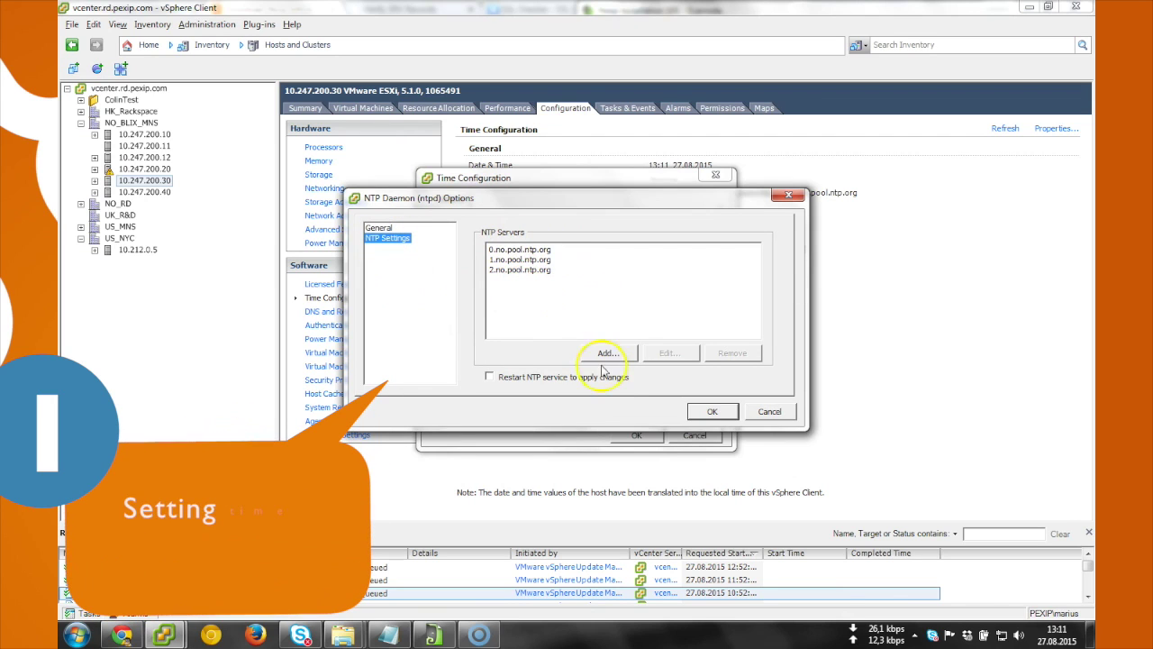
click(713, 412)
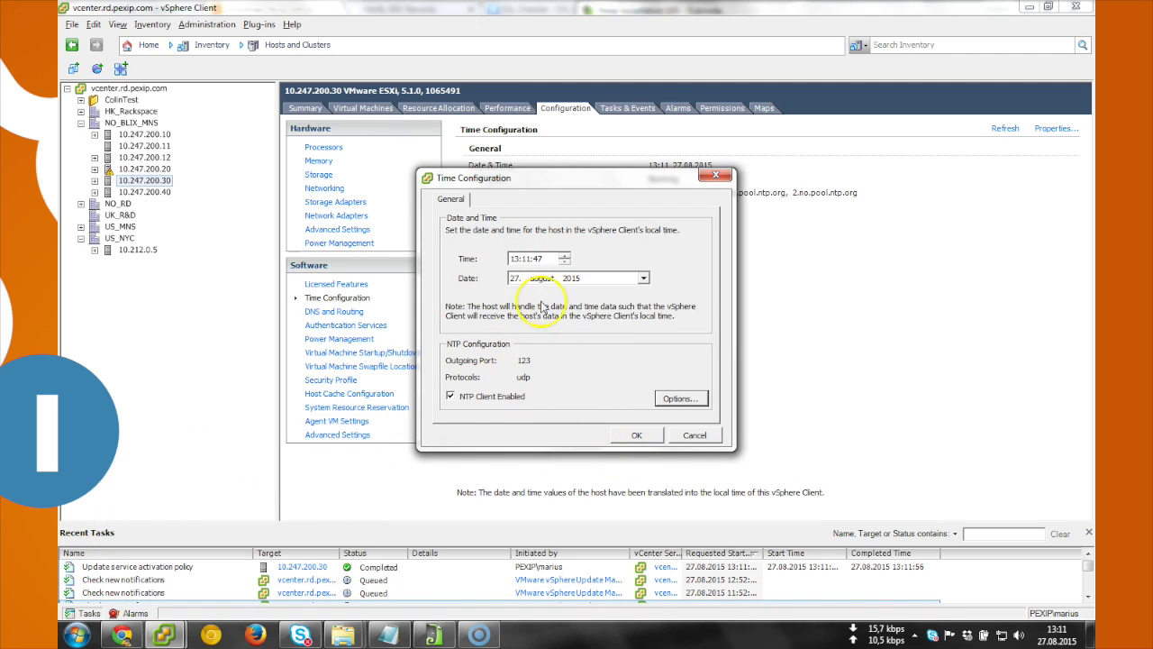
click(636, 435)
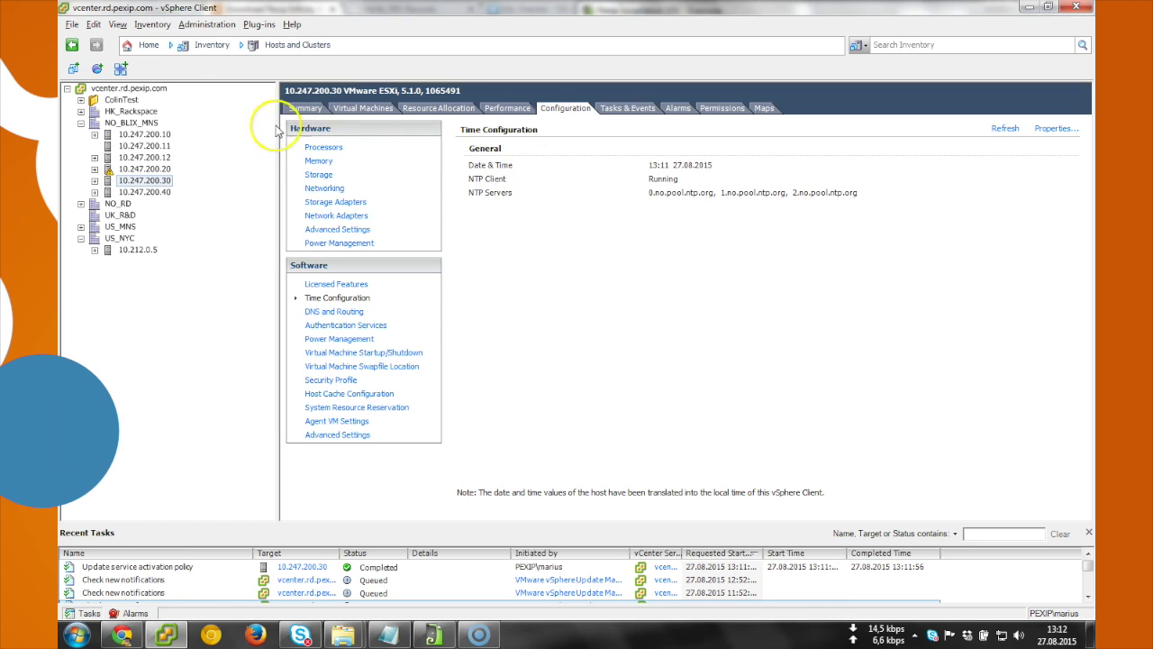
click(144, 145)
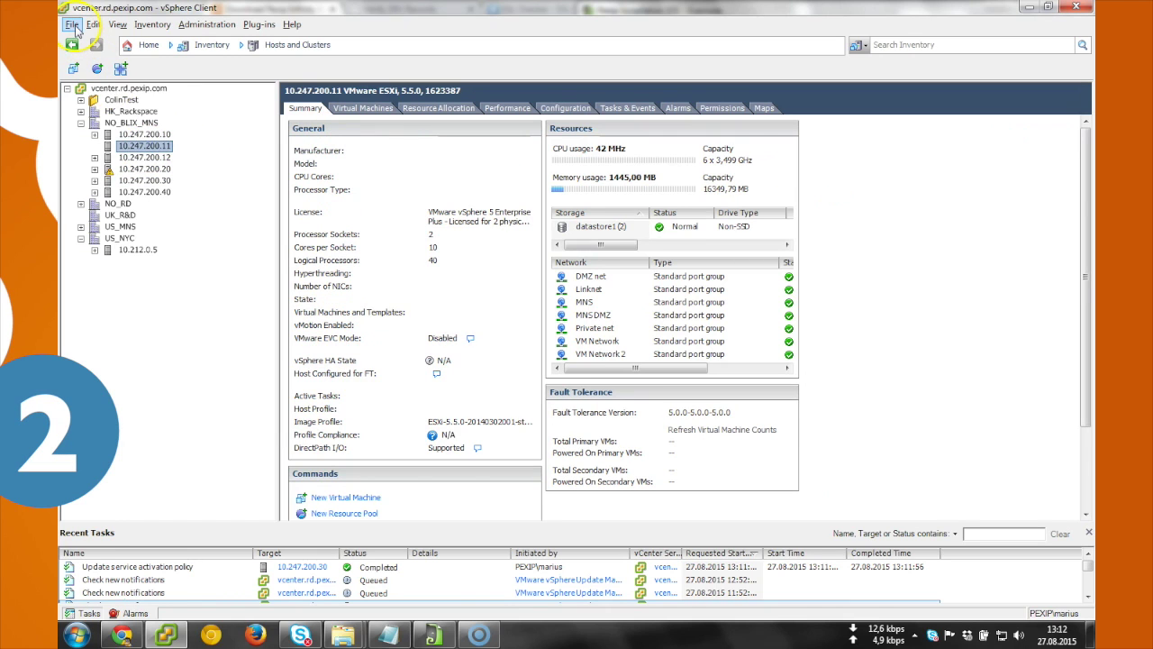
Step: Start an OVF template deployment on host 10.247.200.11, browse for the file, then switch to Chrome
click(71, 24)
click(83, 60)
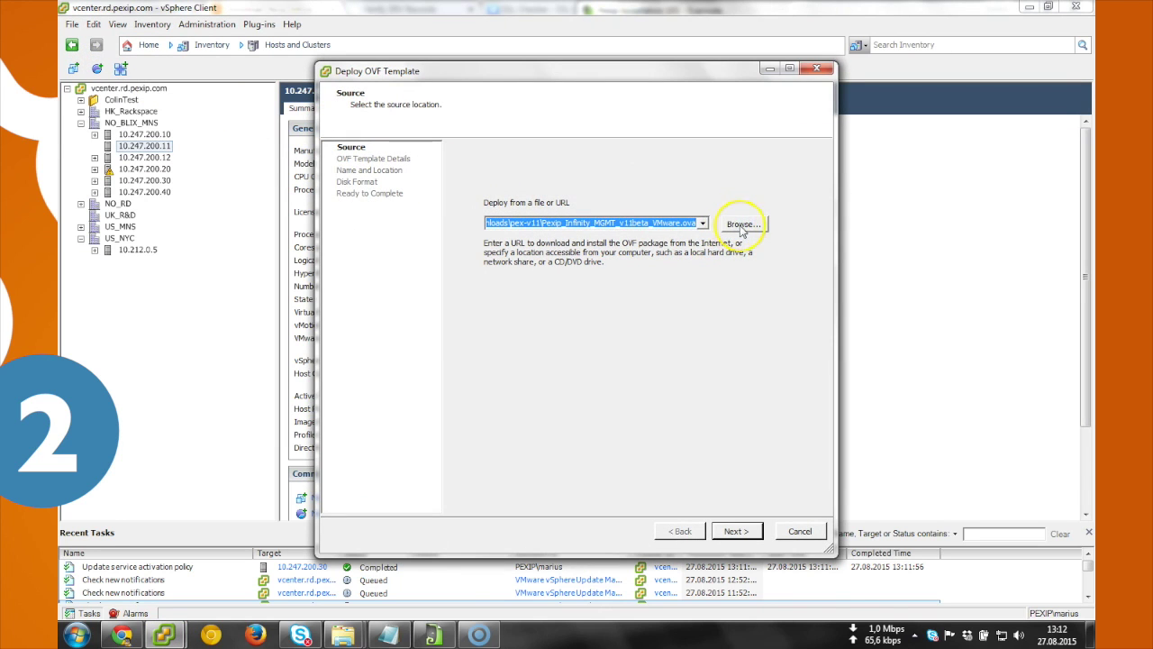
click(733, 226)
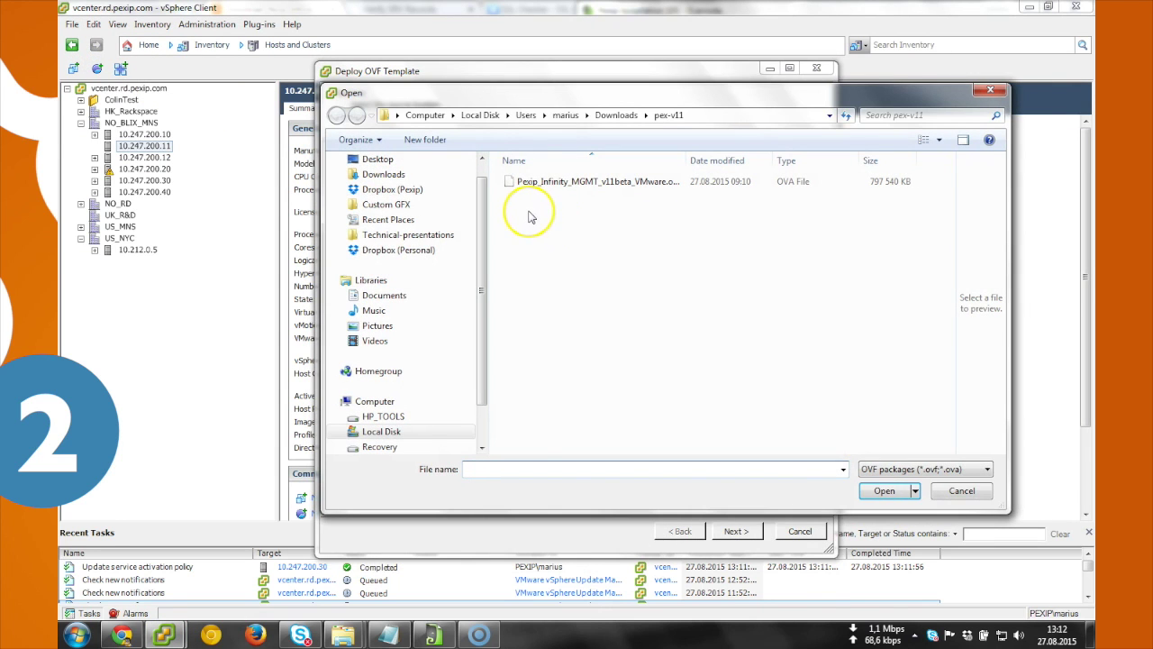
click(123, 633)
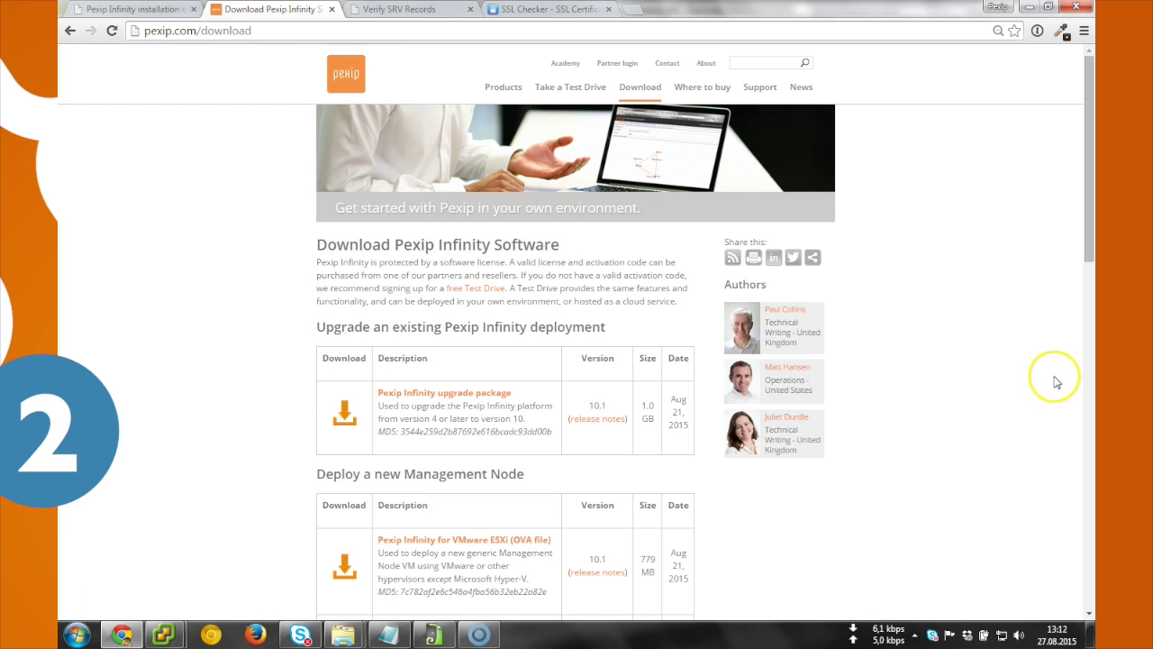
Step: Minimize Chrome to return to the vSphere Open dialog on pex-v11
click(1028, 6)
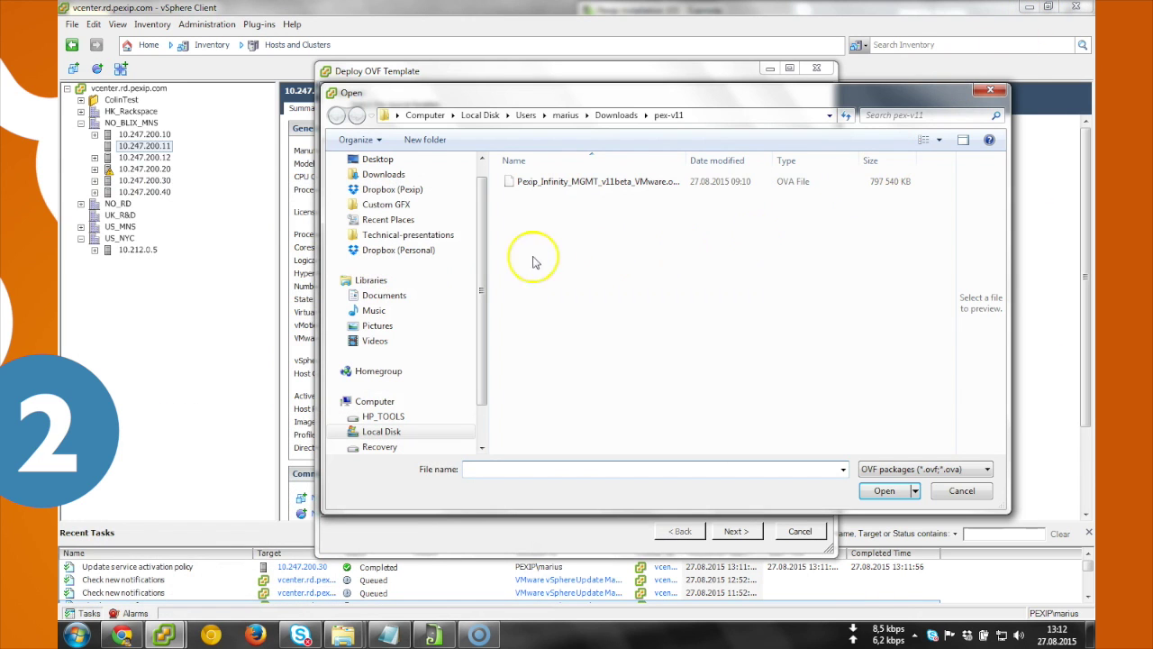
Step: Load the Pexip Infinity management OVA, accept the EULA and name the VM mgr
double_click(615, 183)
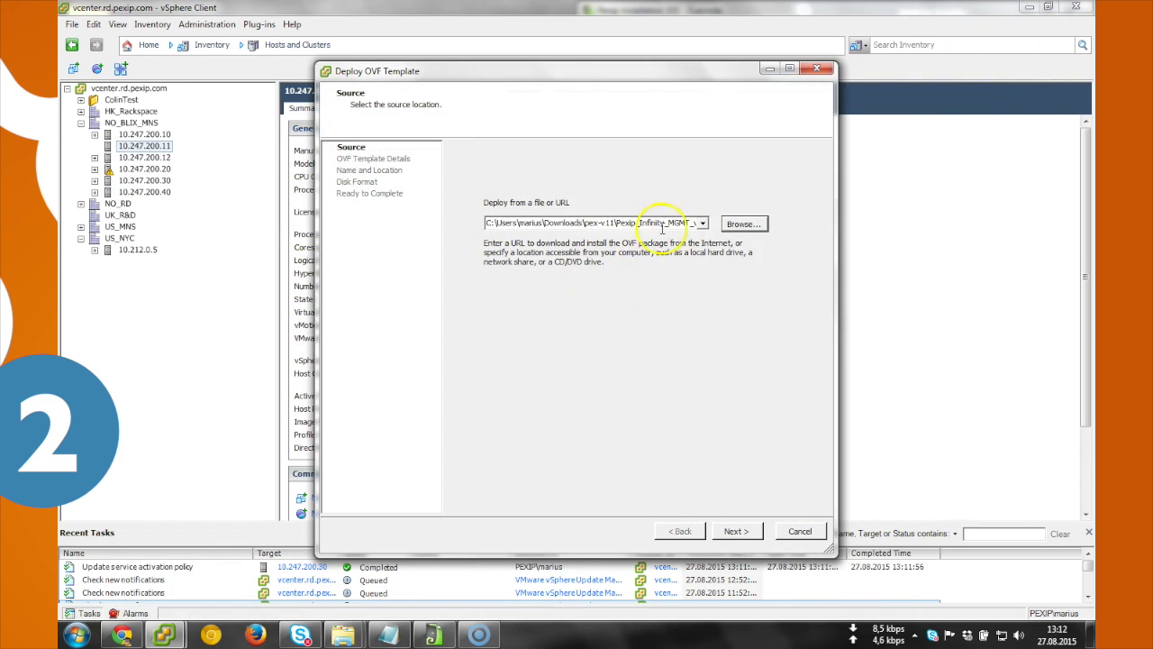
click(735, 530)
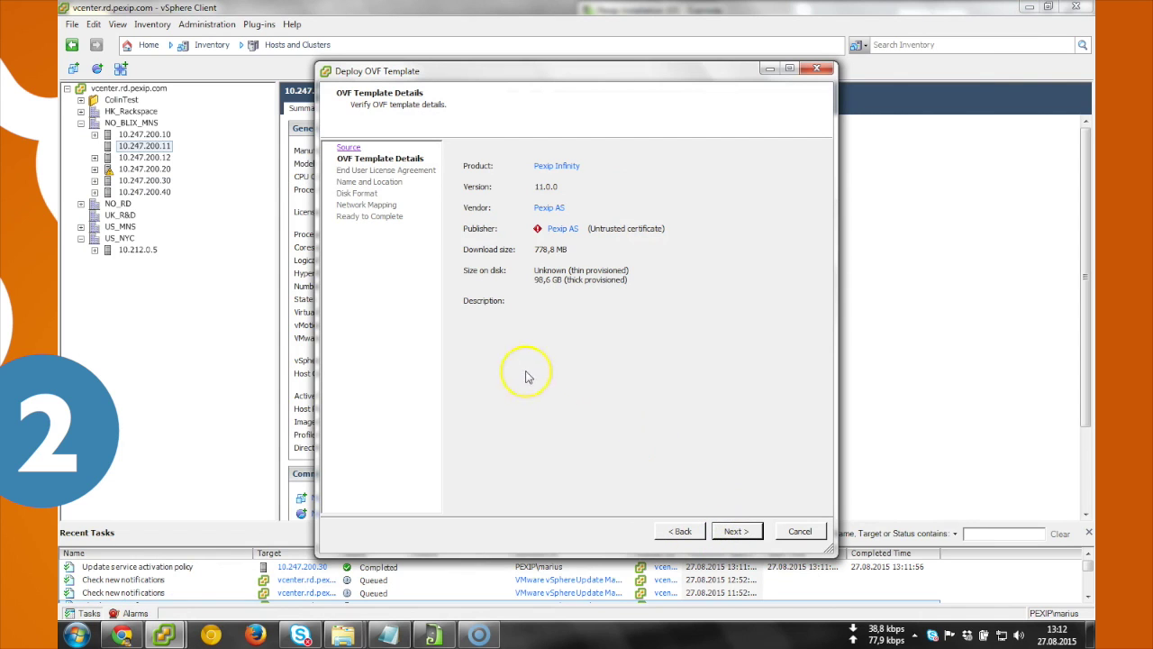
click(735, 530)
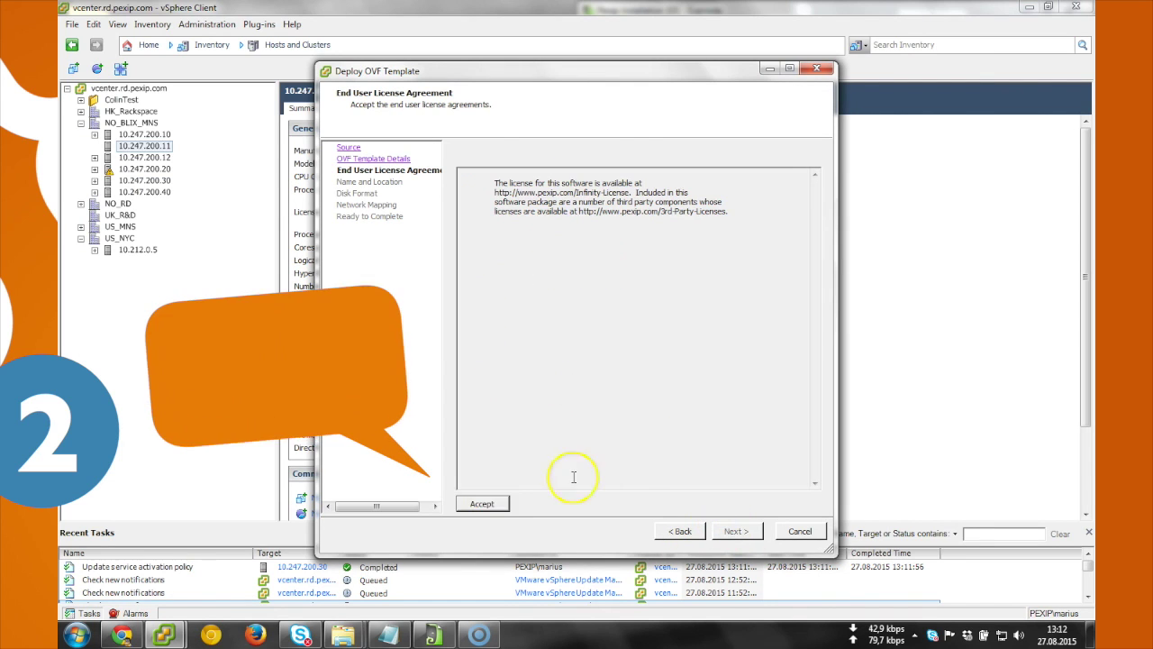
click(481, 506)
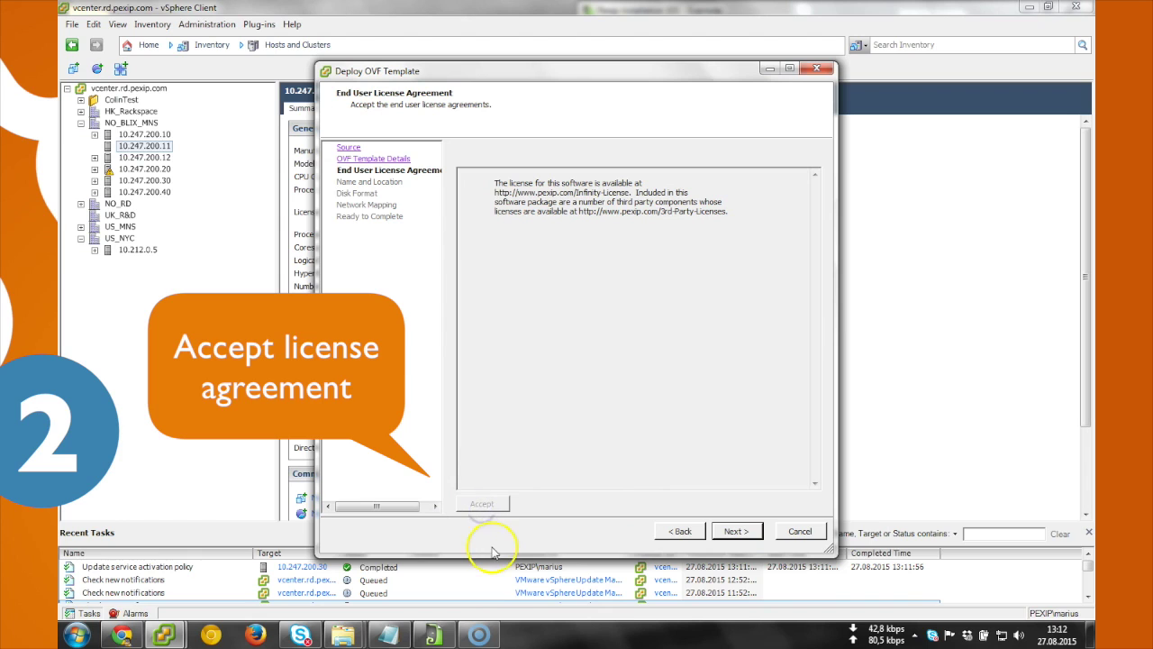
click(735, 530)
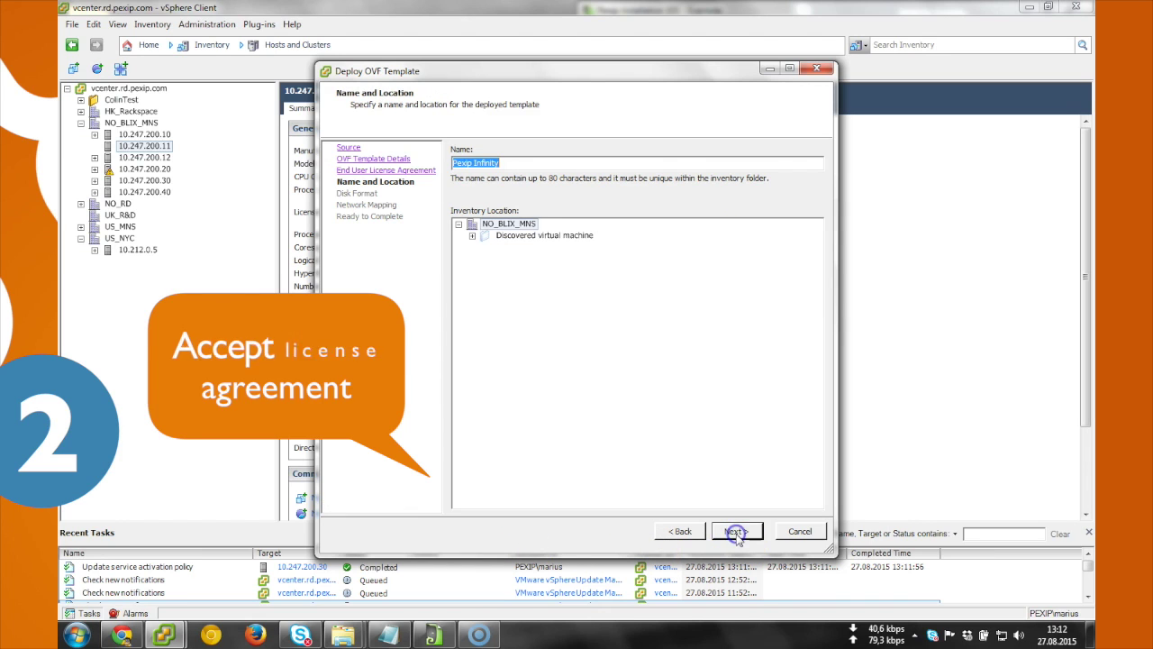
text(mg)
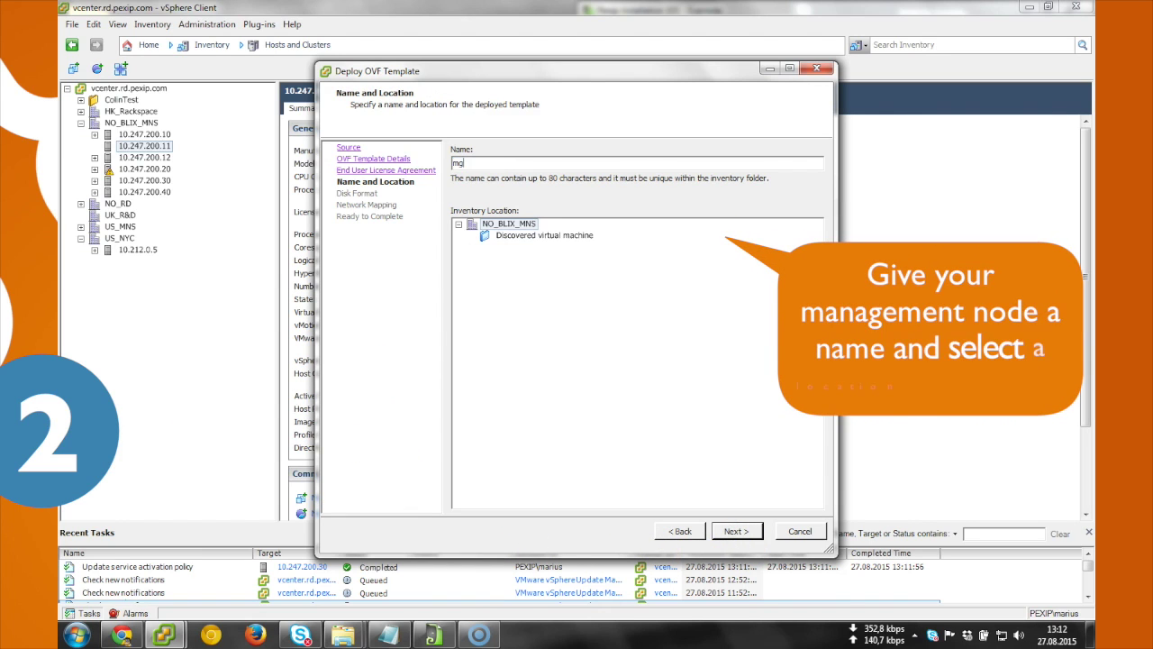
text(r)
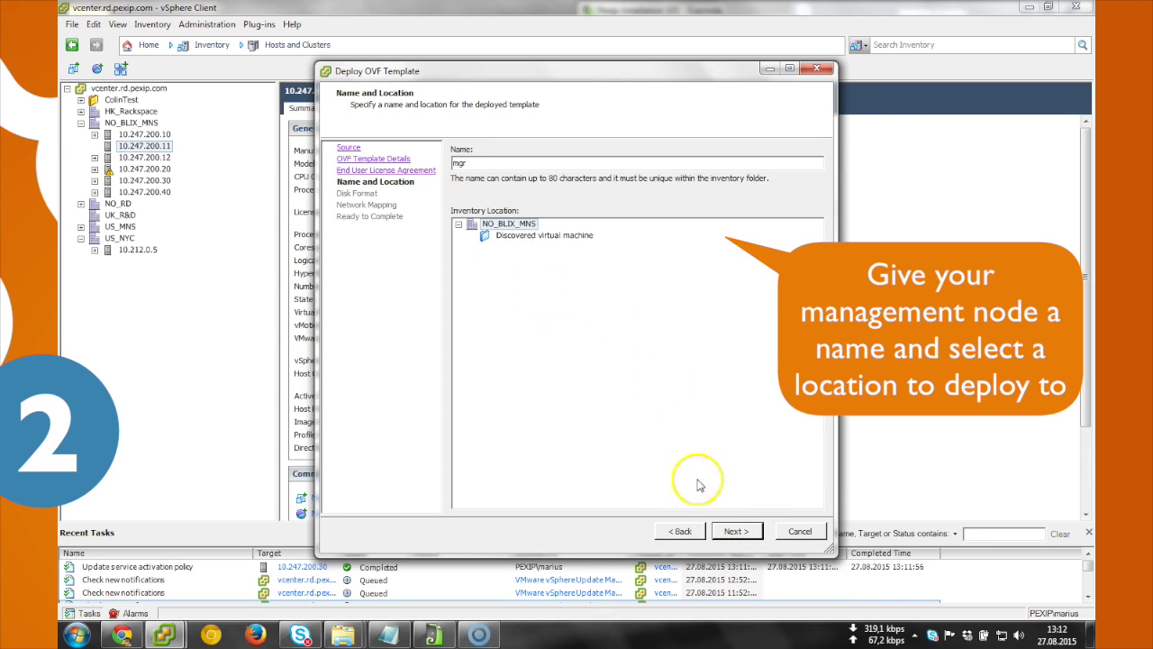
Step: Keep Thick Lazy Zeroed, map VM Network to DMZ net, enable power-on and finish deployment
click(731, 534)
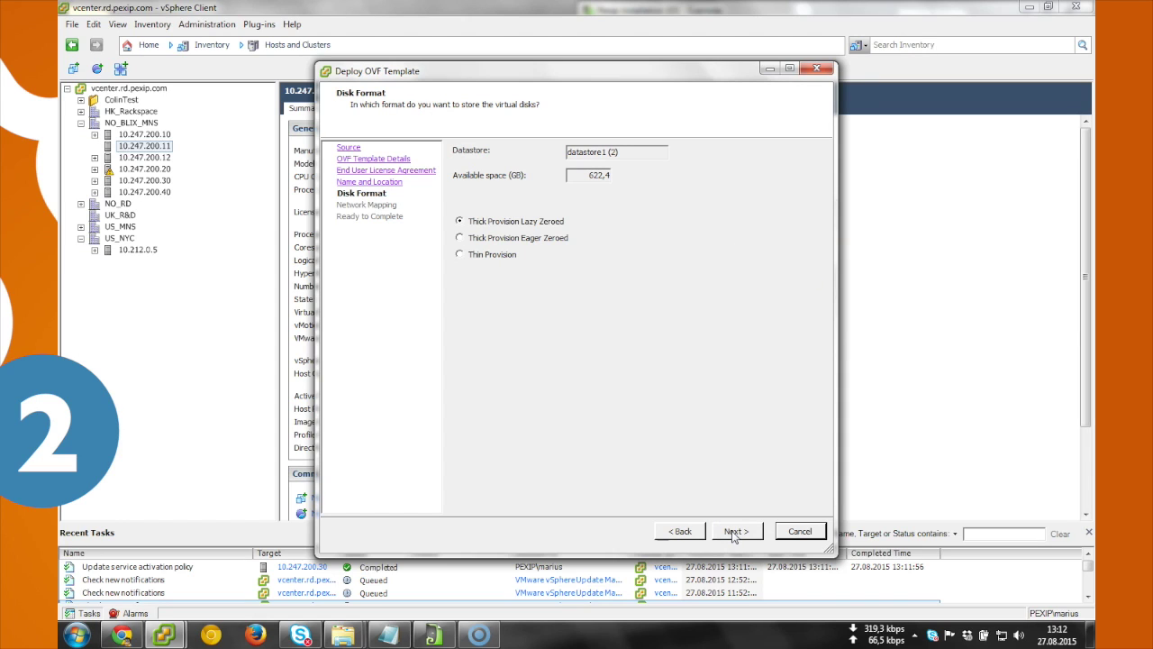
click(735, 532)
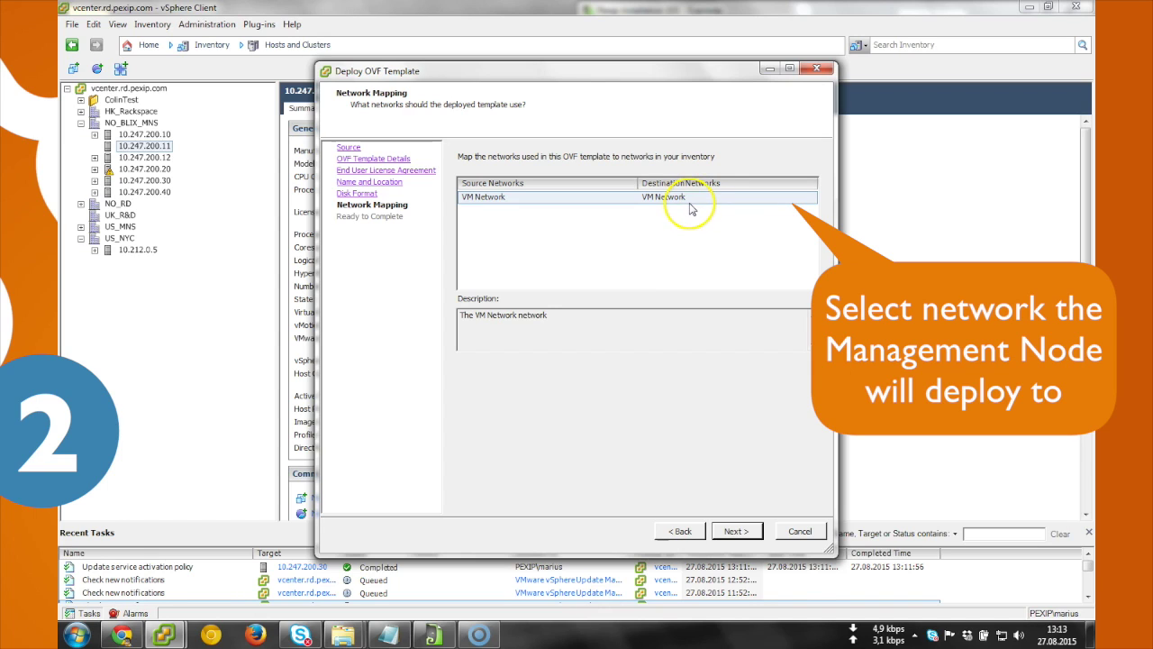
click(688, 205)
click(687, 203)
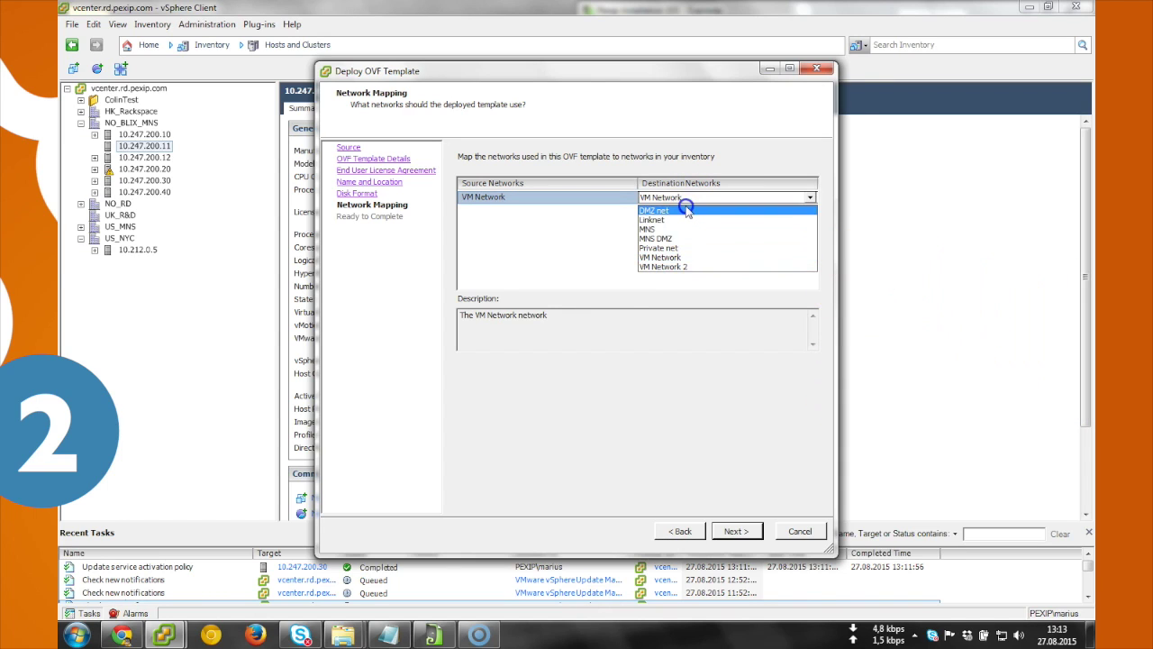
click(686, 210)
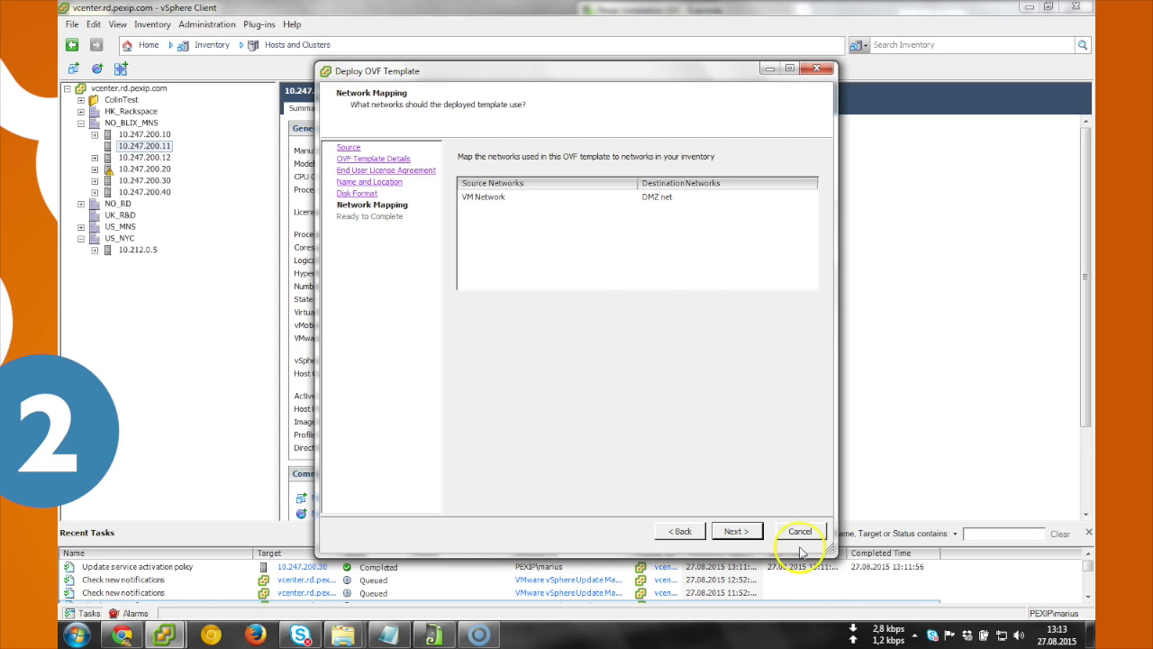
click(732, 535)
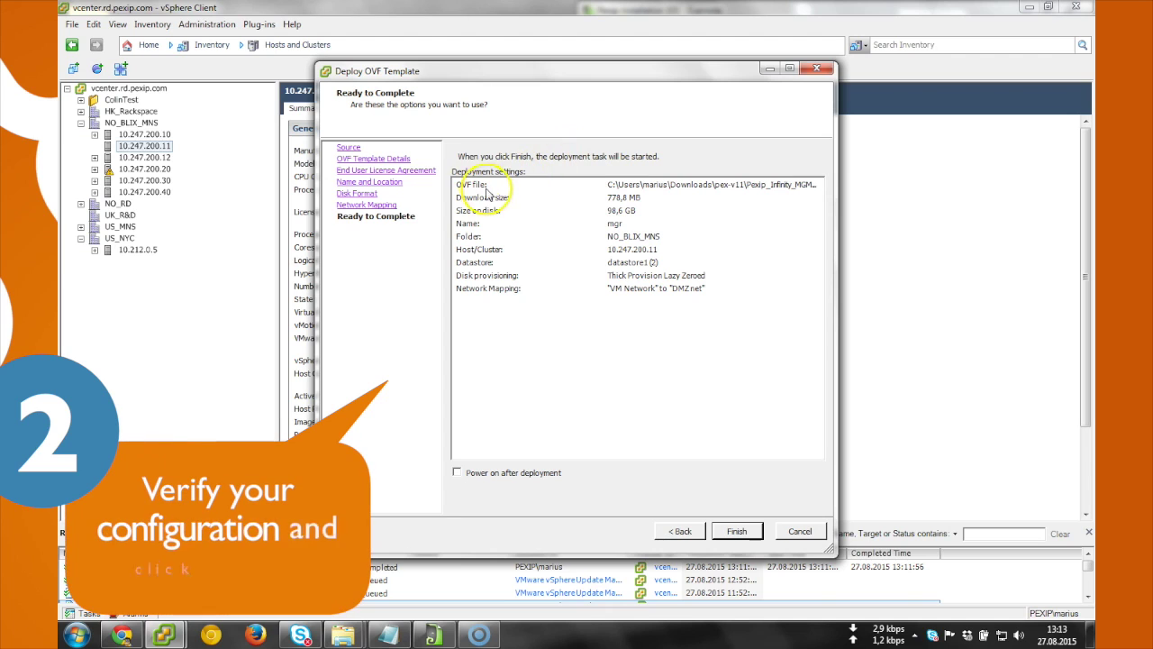
click(456, 472)
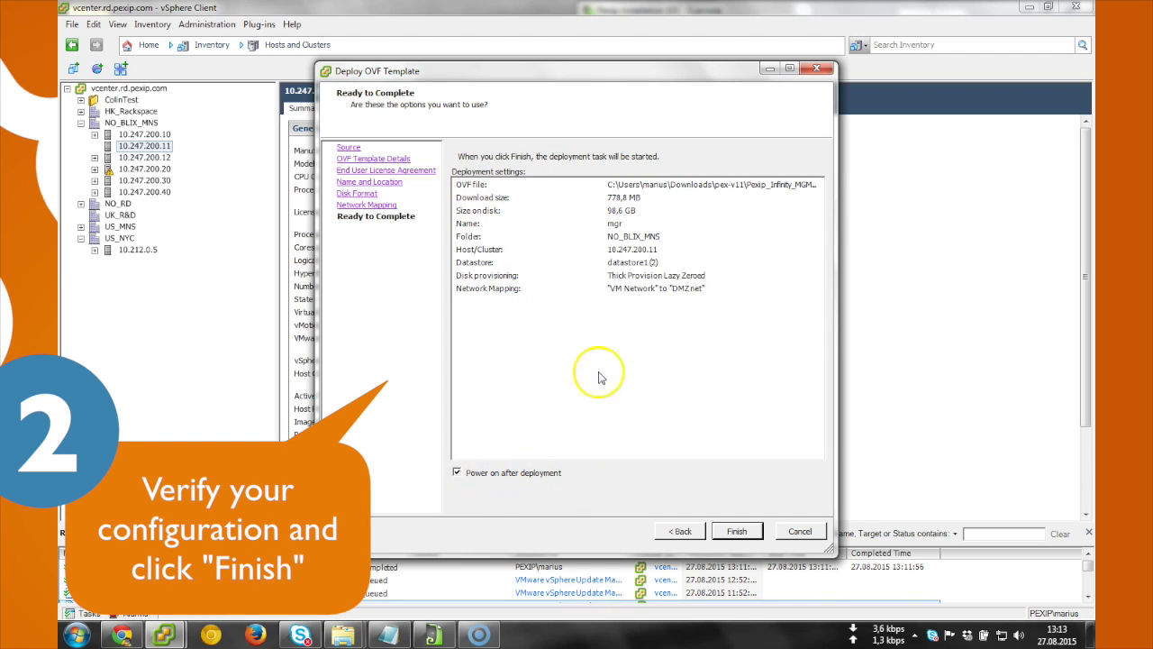
click(736, 532)
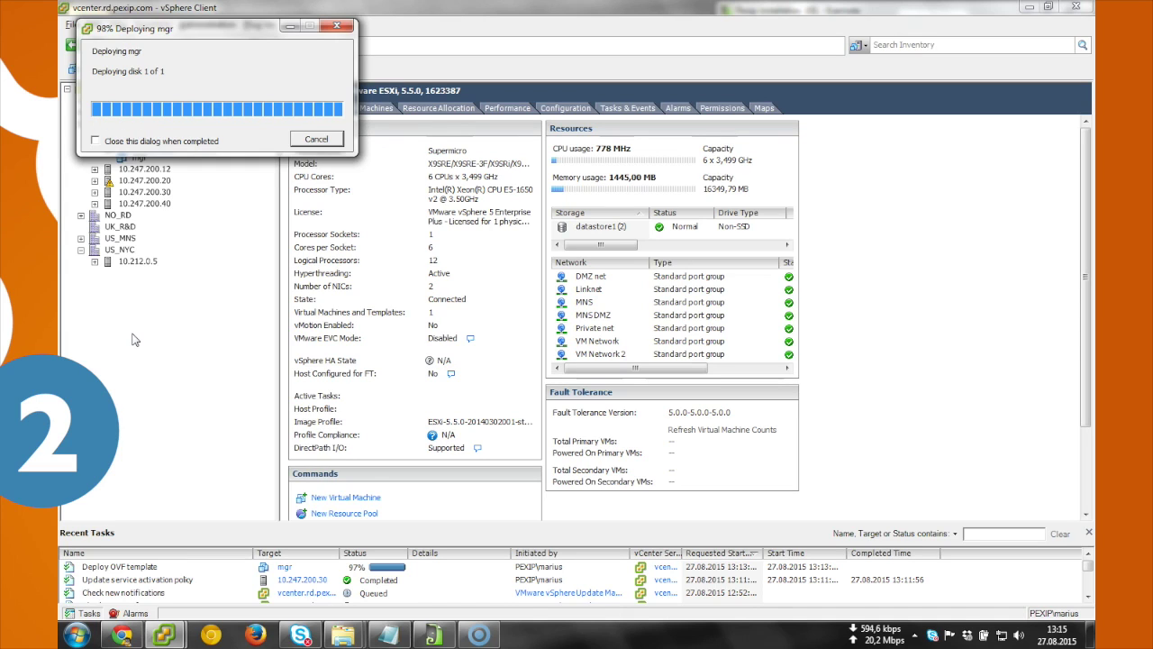
Step: Close the Deployment Completed Successfully notice once mgr is deployed and powered on
click(131, 335)
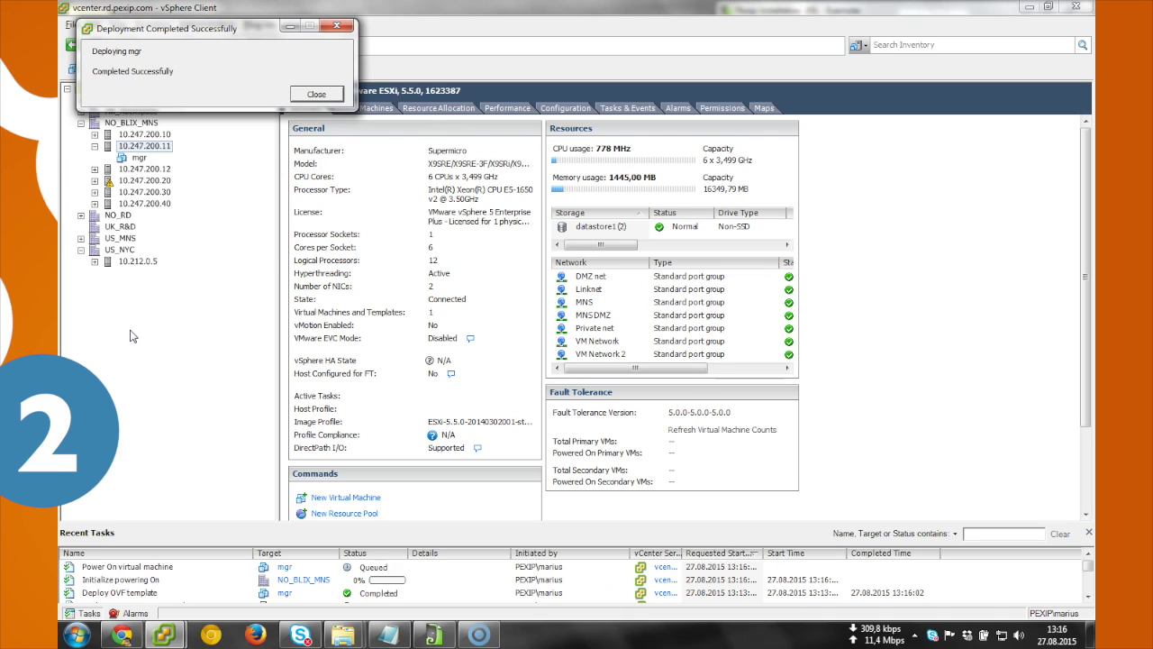
click(315, 94)
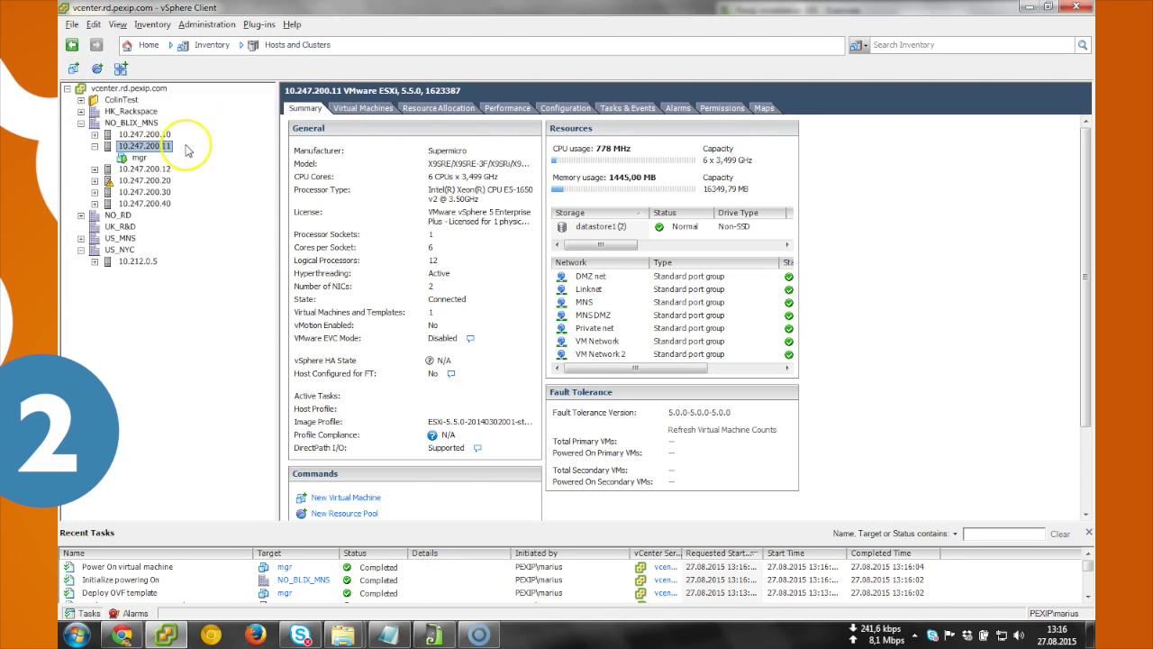
Step: Select the mgr VM and launch its virtual machine console
click(138, 158)
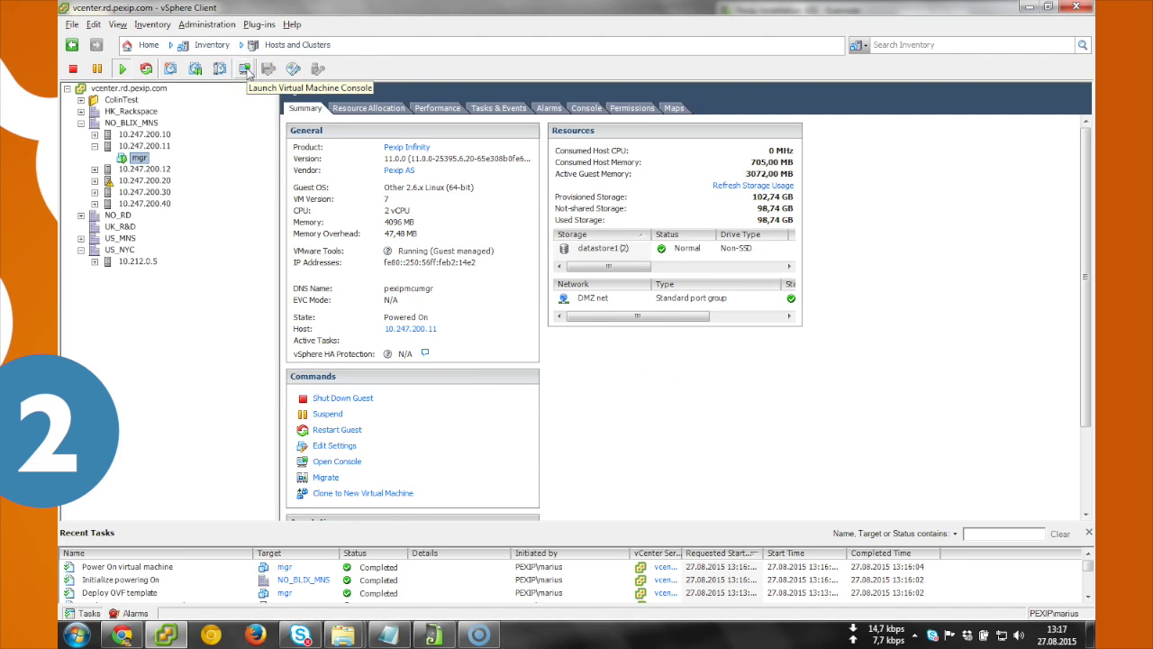
click(244, 69)
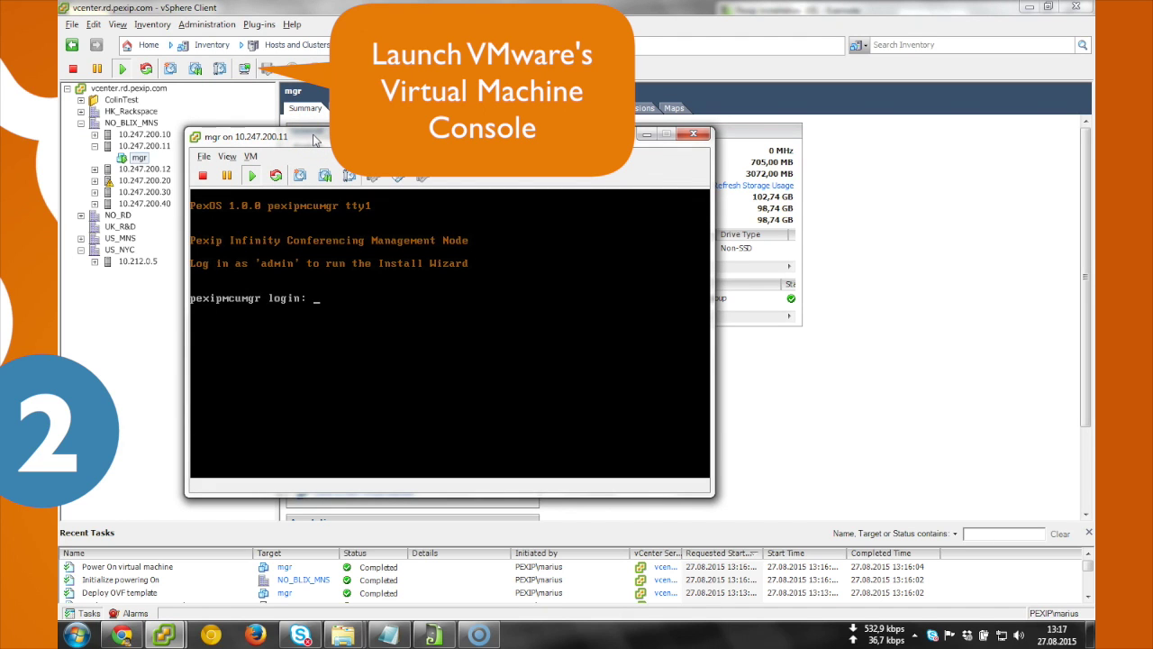
Step: Log in to the mgr console as admin, set a new password and enter the sudo password
click(433, 635)
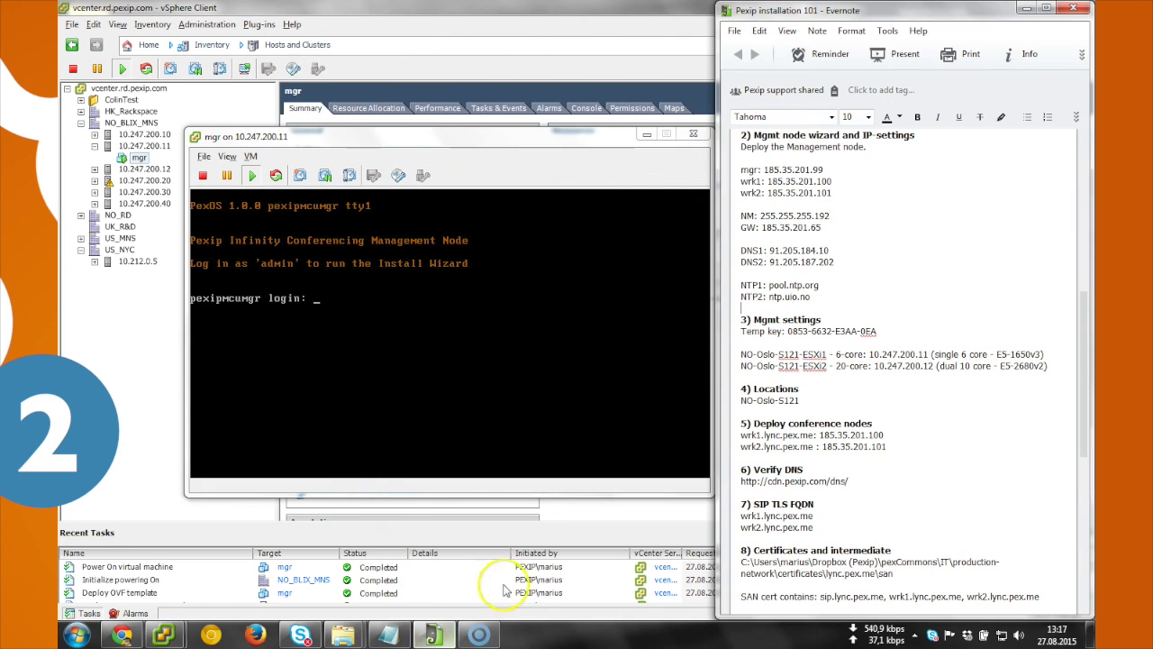
drag(332, 142, 282, 140)
click(310, 326)
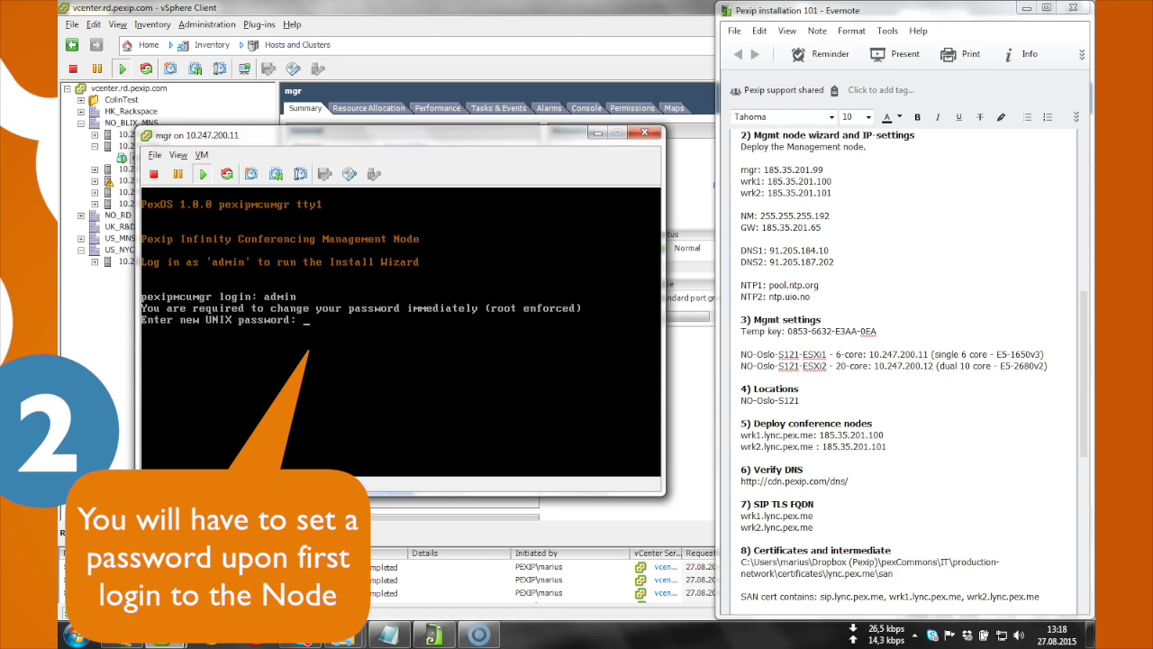
key(Return)
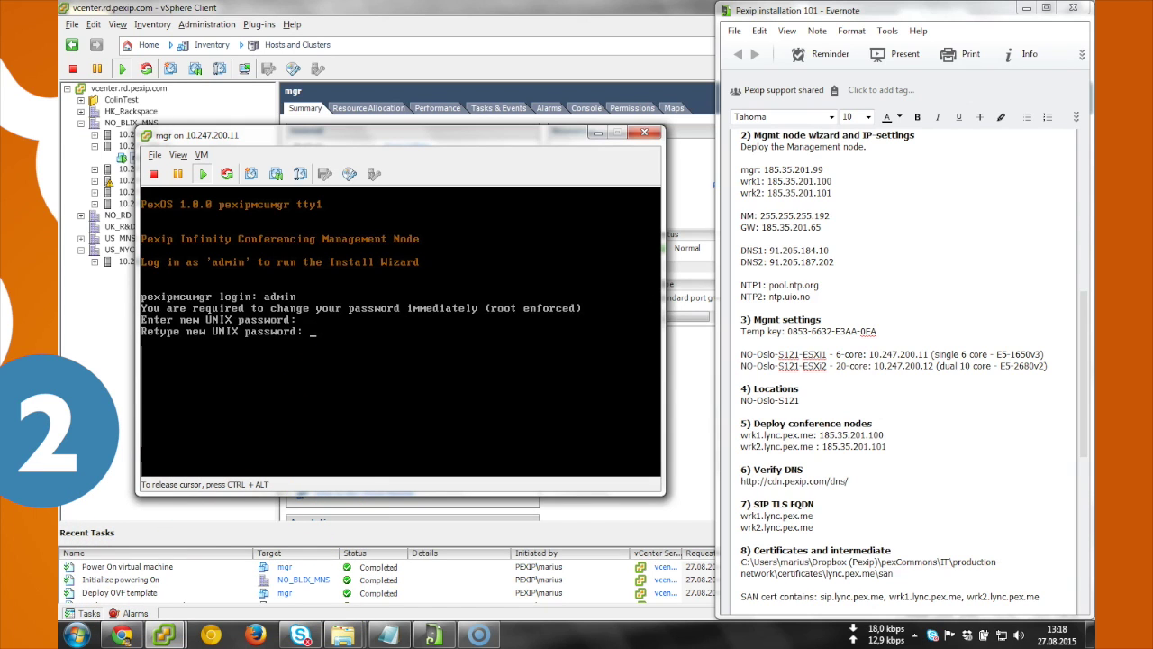
key(Return)
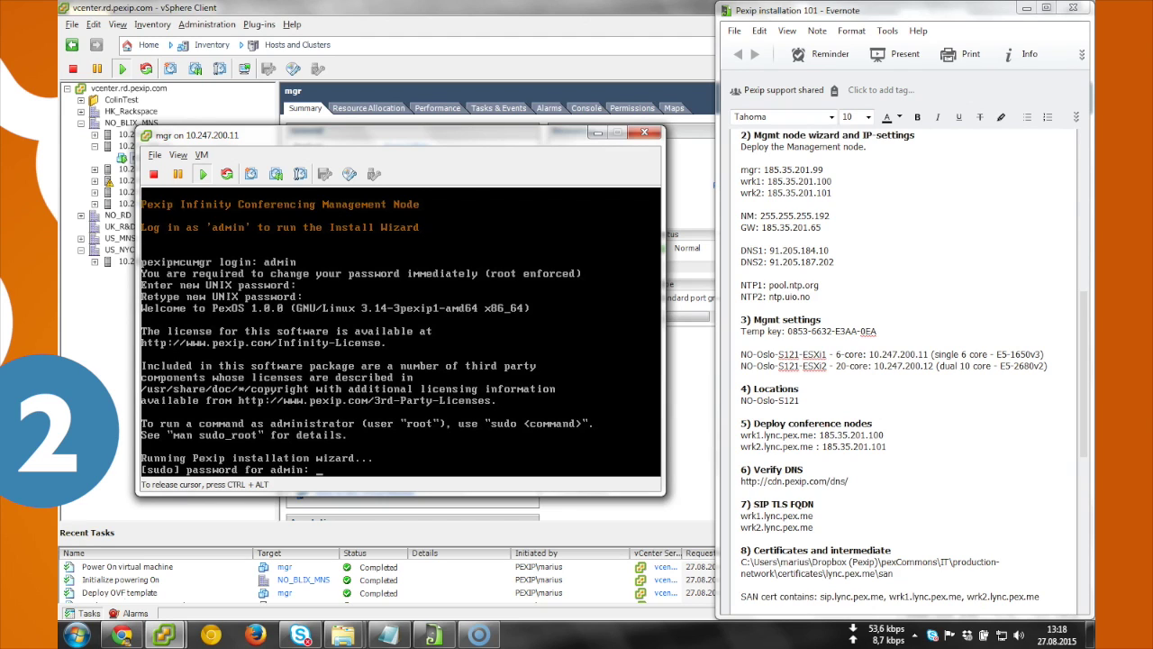
key(Return)
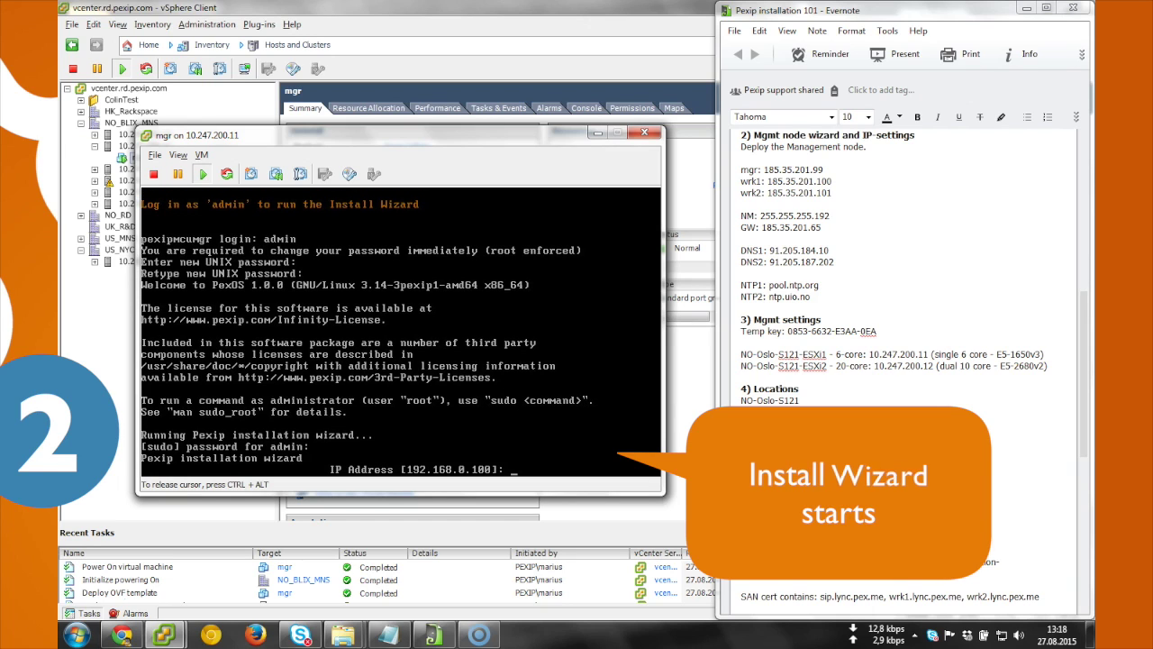
Step: Enter IP 185.35.201.99, mask 255.255.255.192 and gateway 185.35.201.65 in the wizard
text(185.35.2)
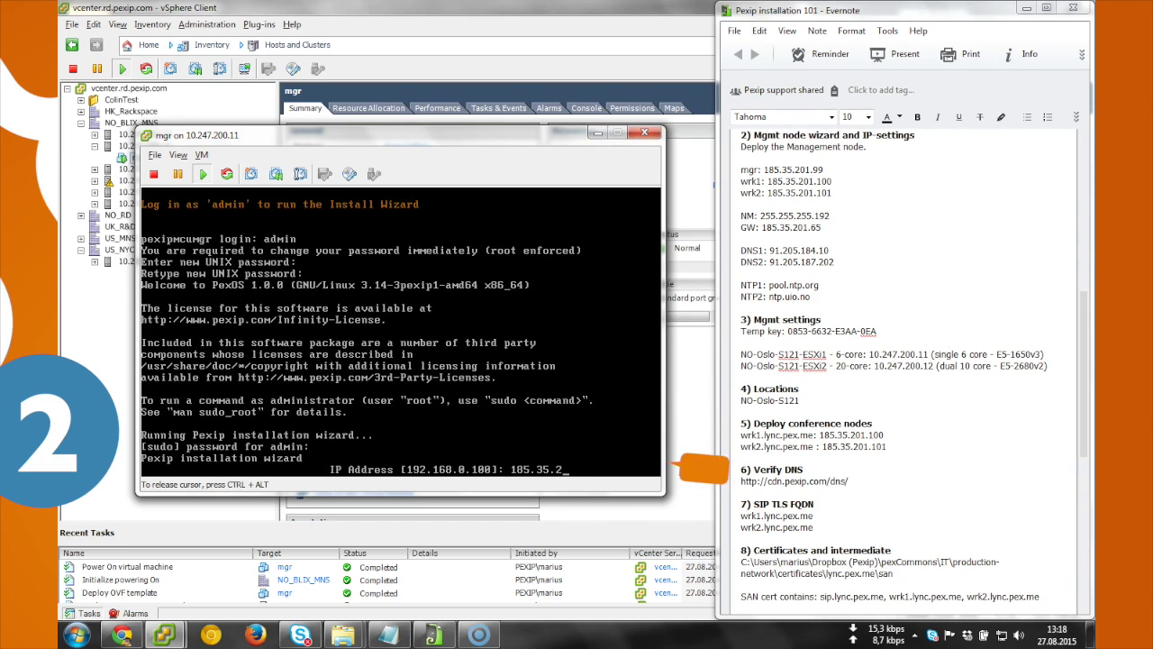
text(01.99)
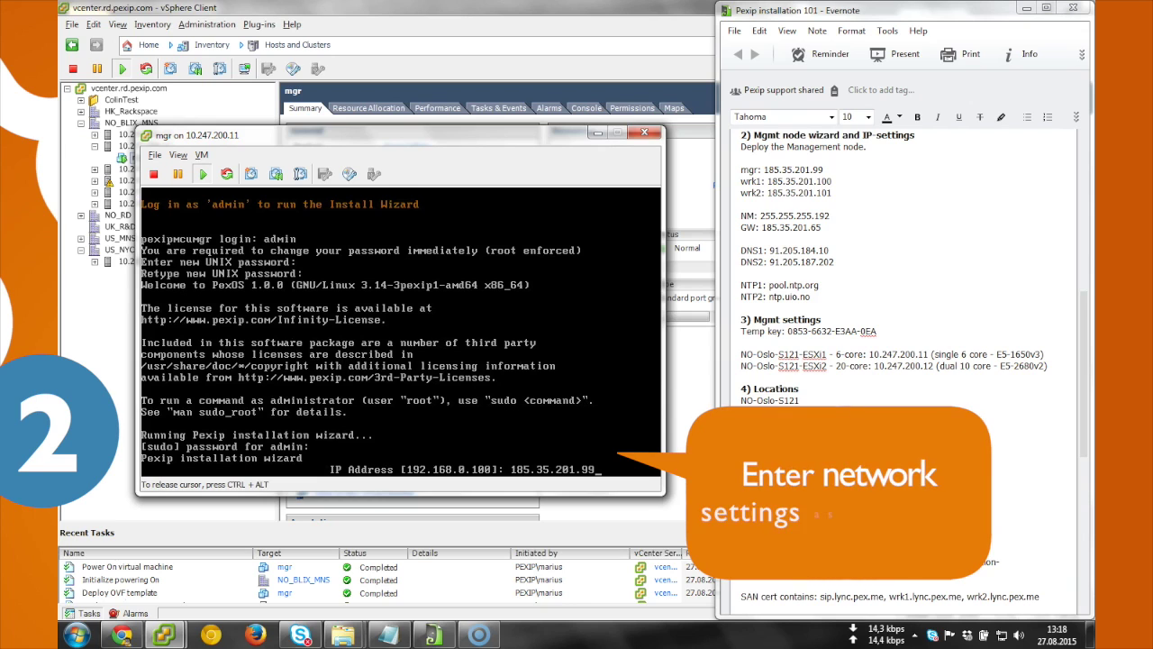
key(Return)
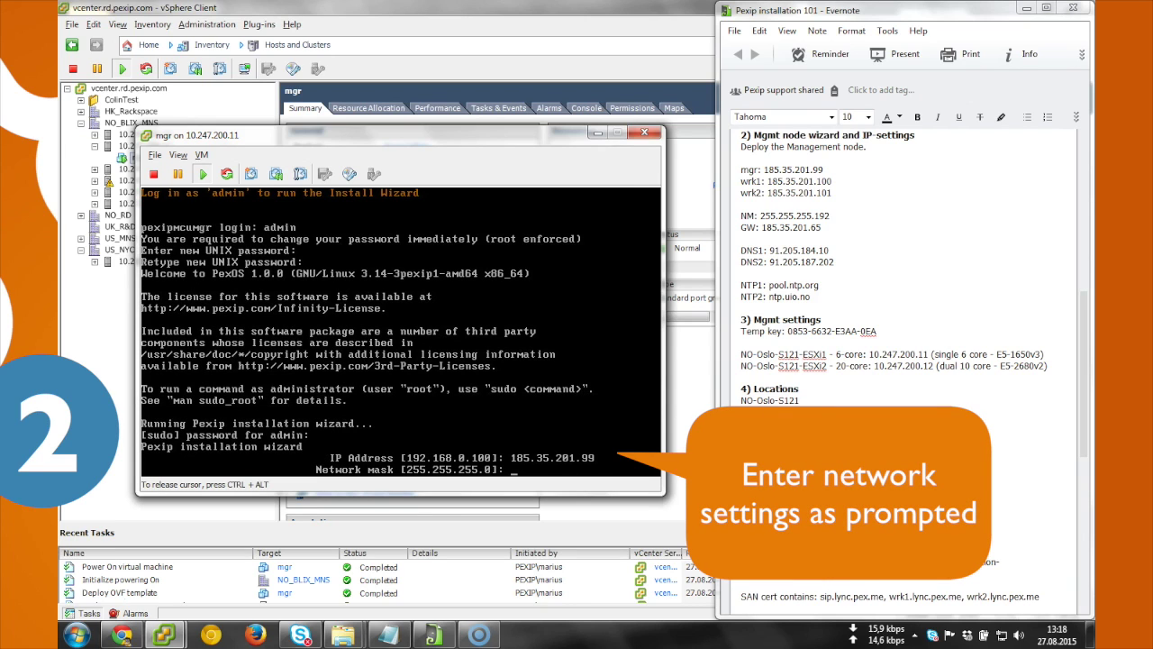
text(255.255.255.192)
key(Return)
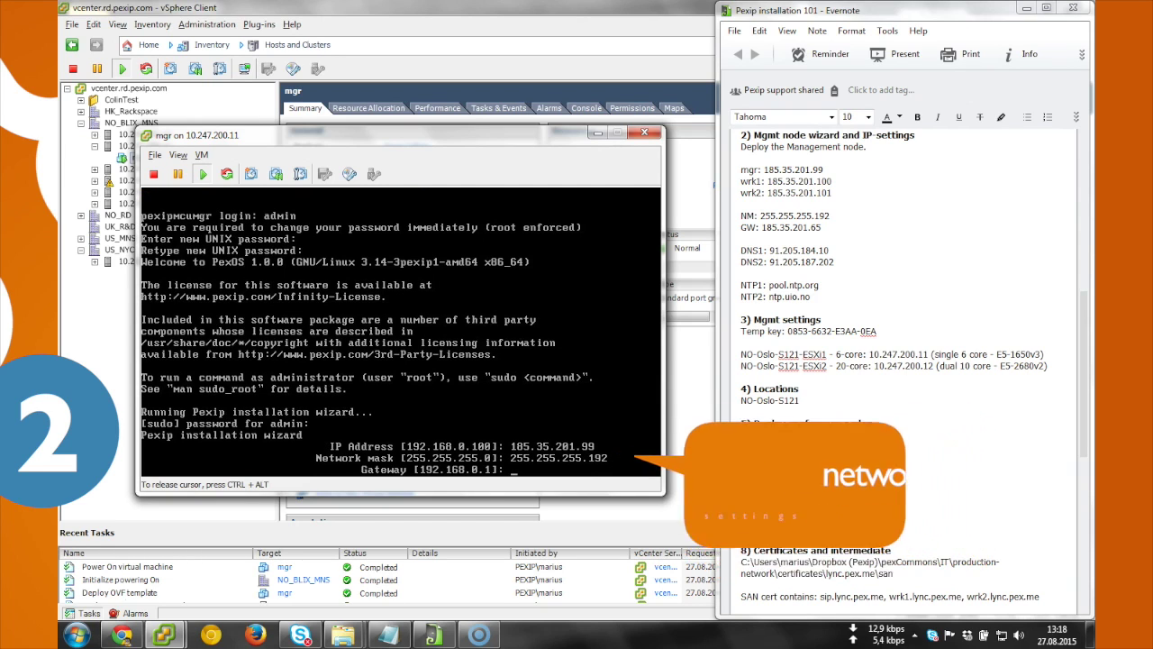
text(185.)
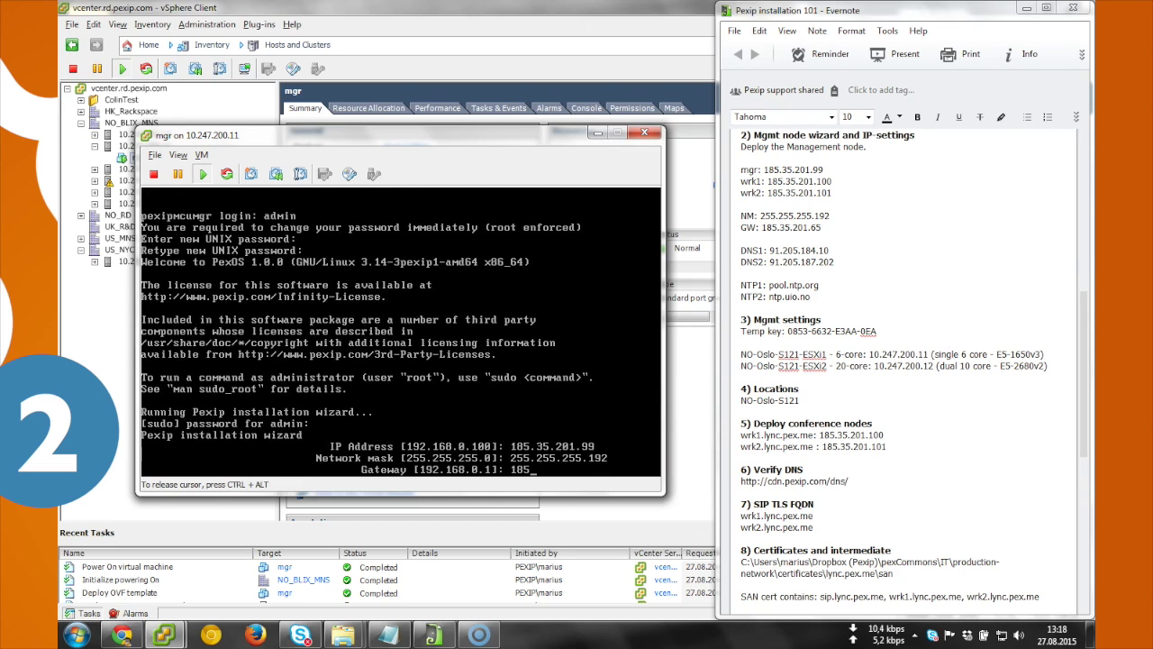
text(35.201.65)
key(Return)
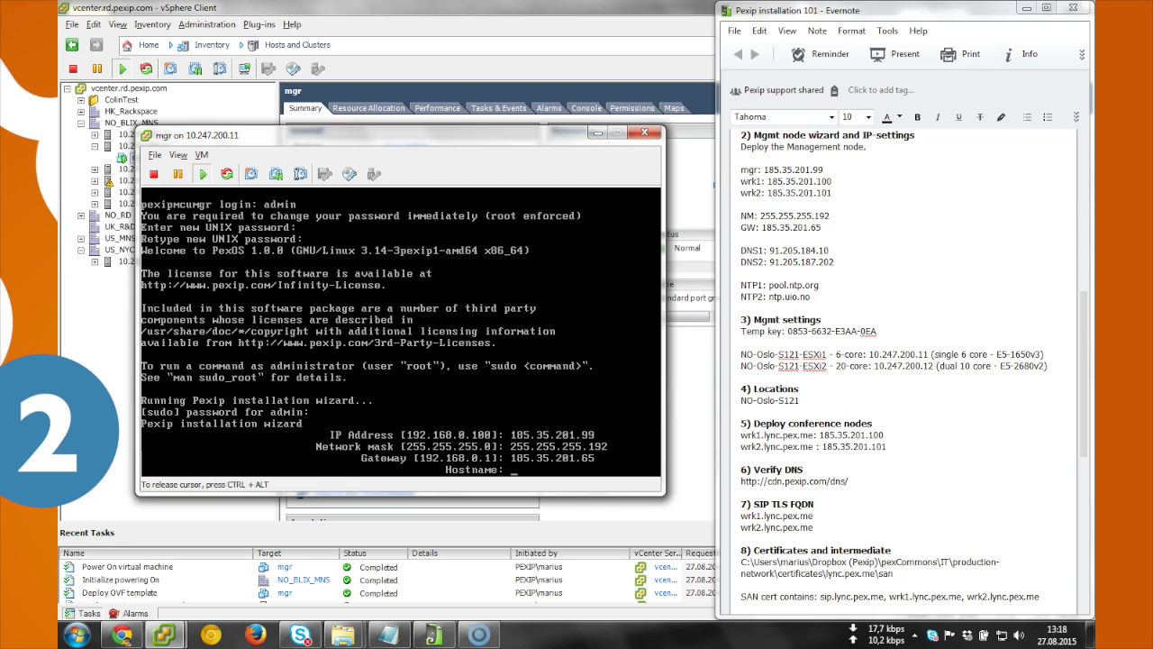
Step: Set hostname mgr, domain suffix lync.pex.me and DNS server 91.205.184.10
text(mgr)
key(Return)
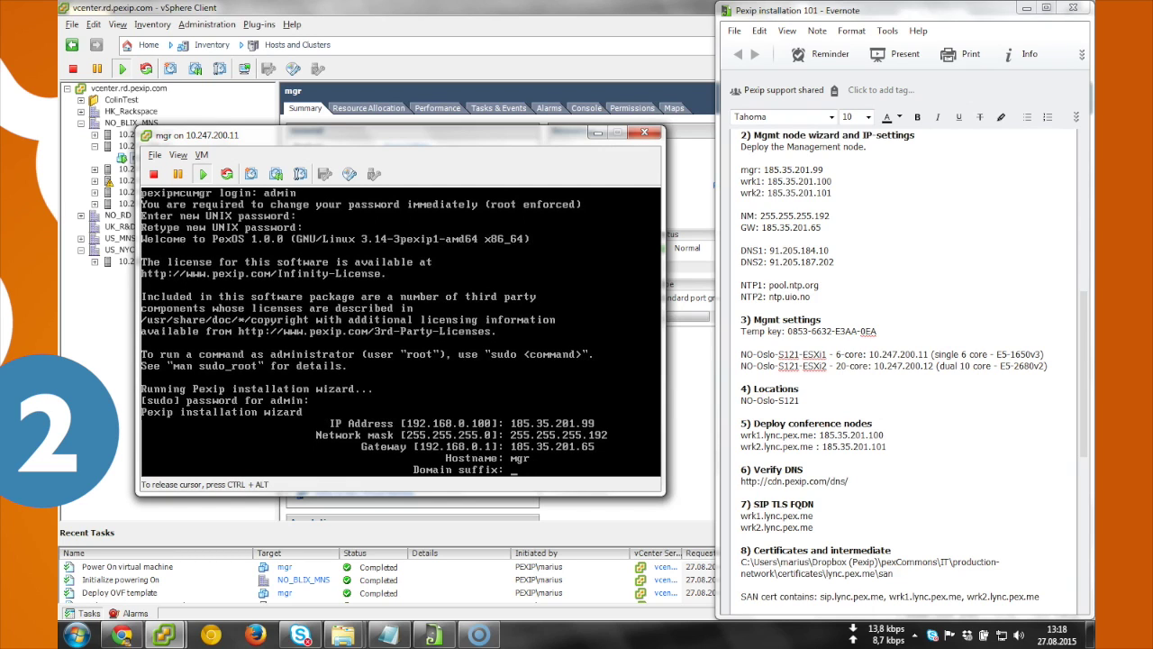
text(lync.pex.me)
key(Return)
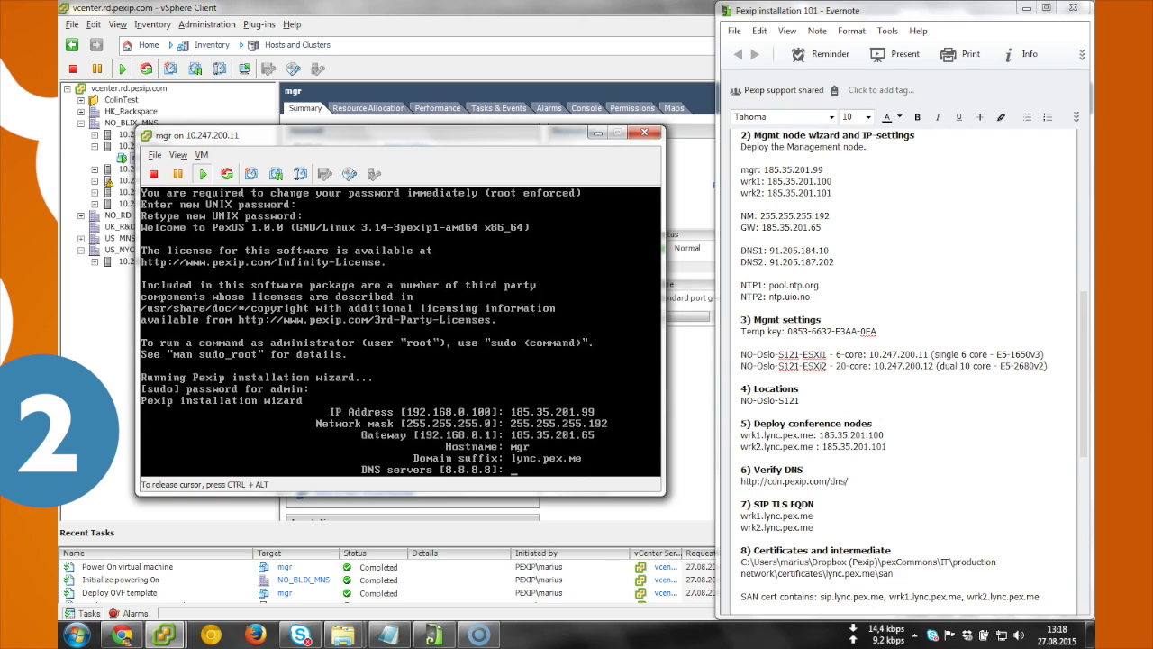
text(91.205.184.10)
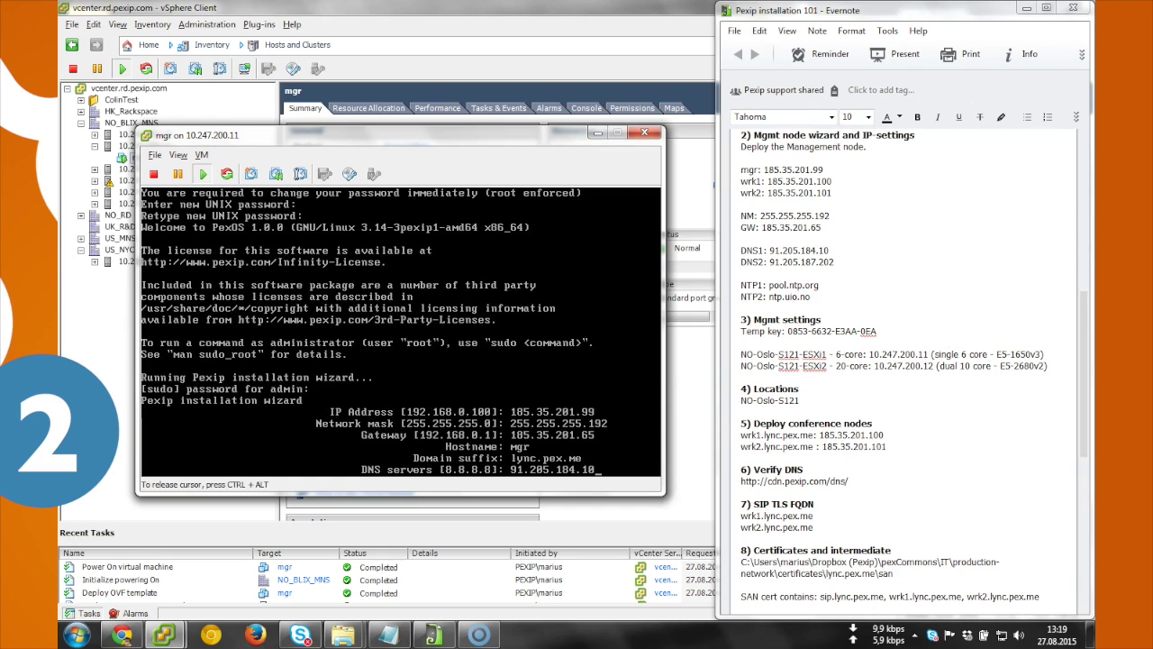
key(Return)
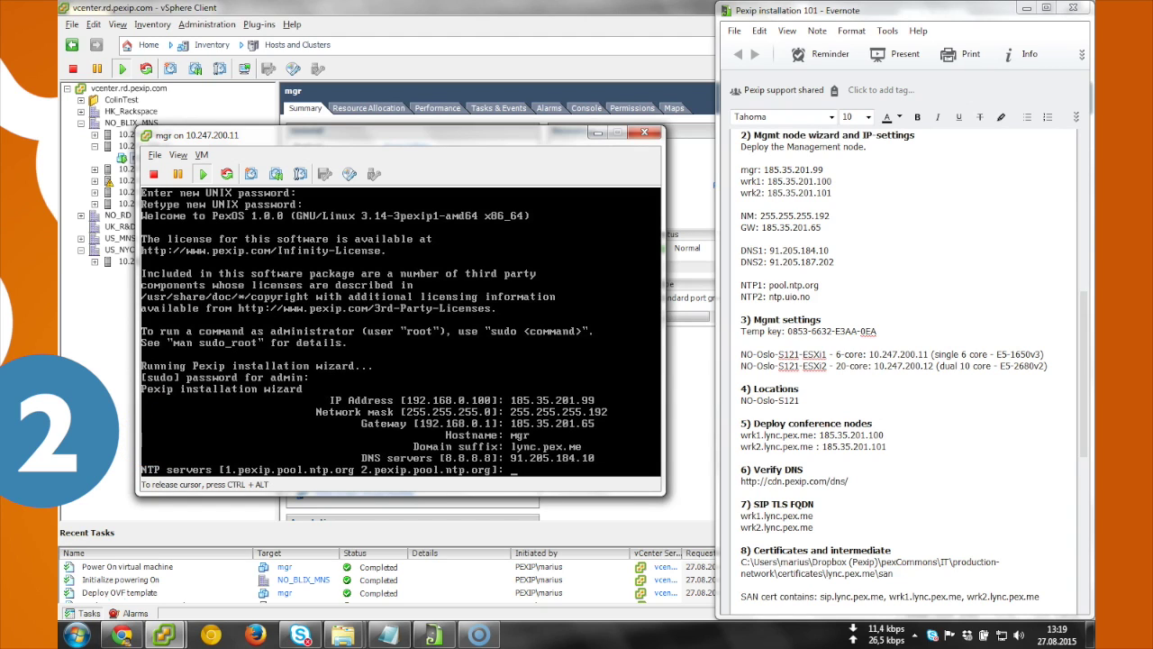
Step: Keep the default NTP servers and admin username, and set the web admin password twice
key(Return)
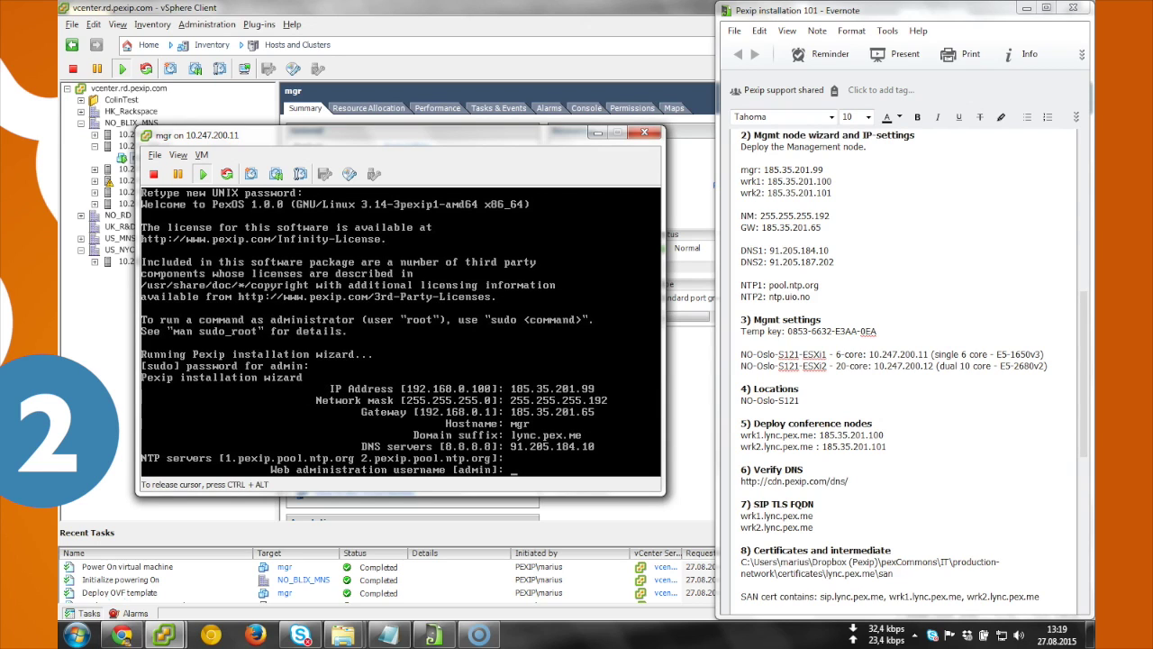
key(Return)
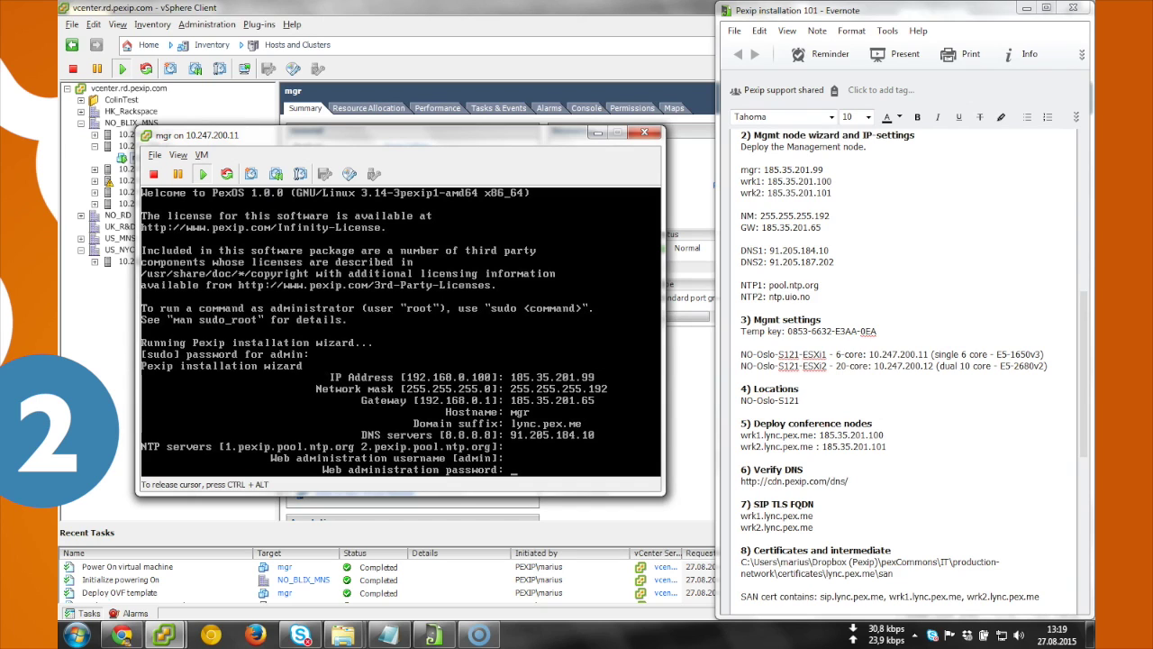
key(Return)
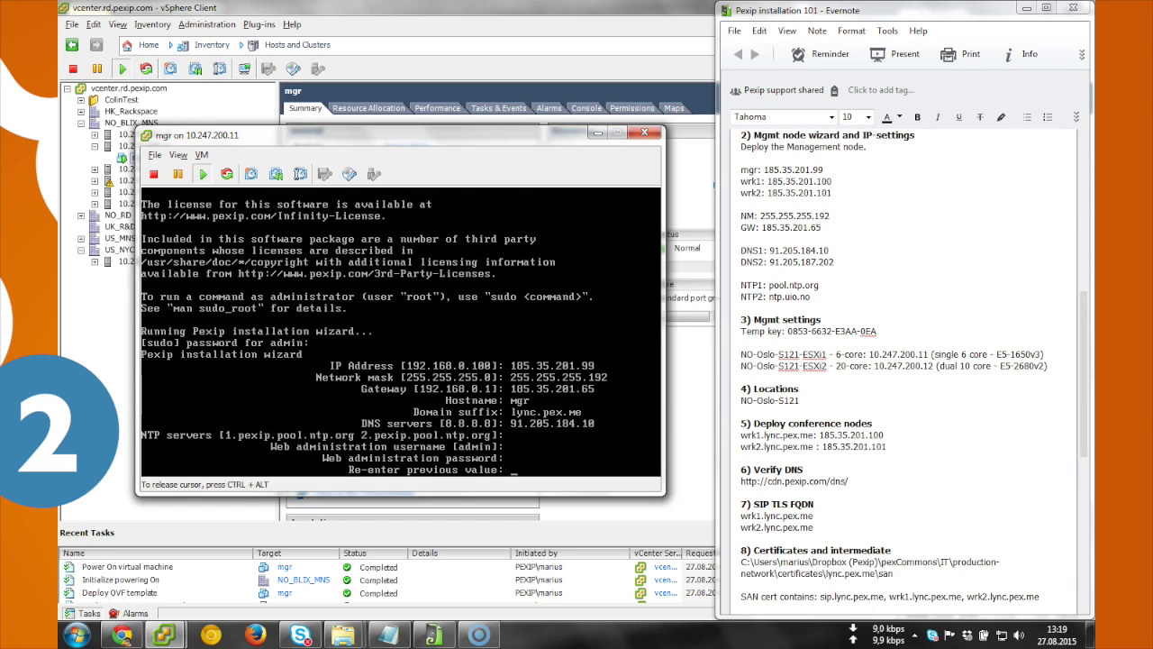
key(Return)
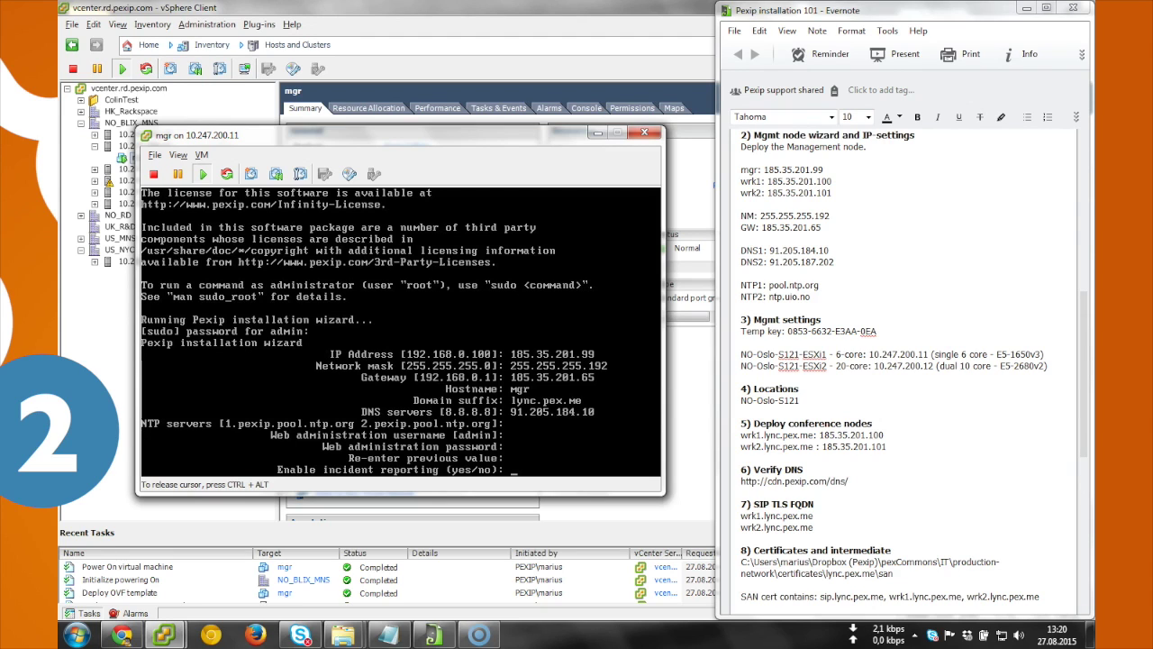
Step: Answer yes to incident reporting and sending usage statistics, applying the configuration
text(yes)
key(Return)
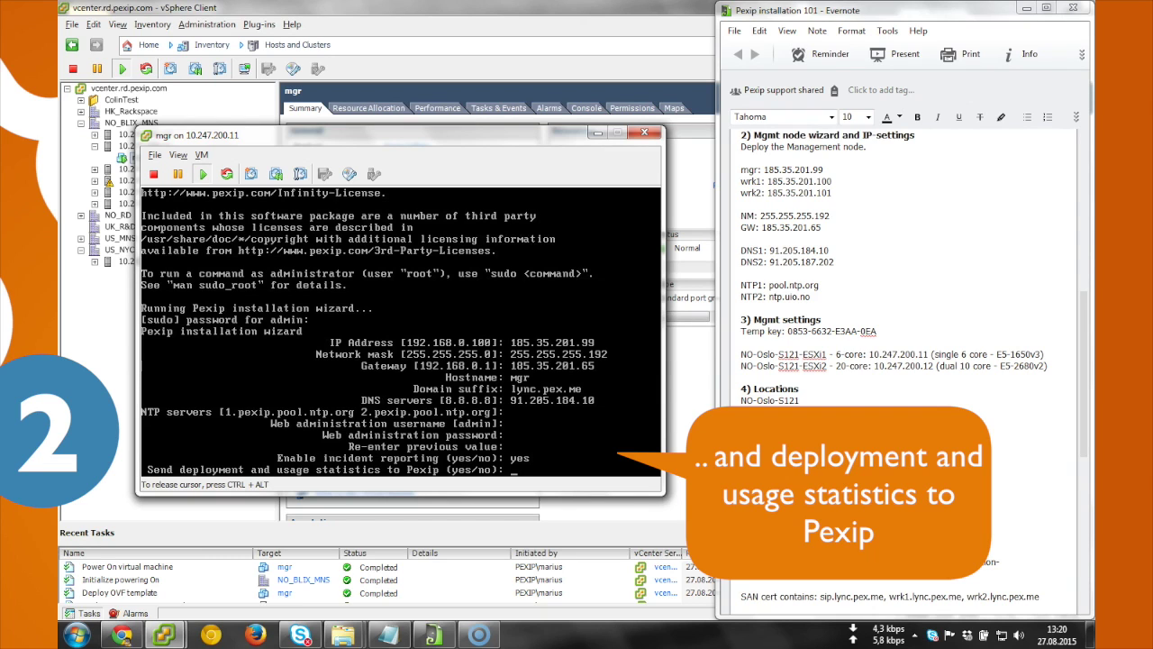
text(yes)
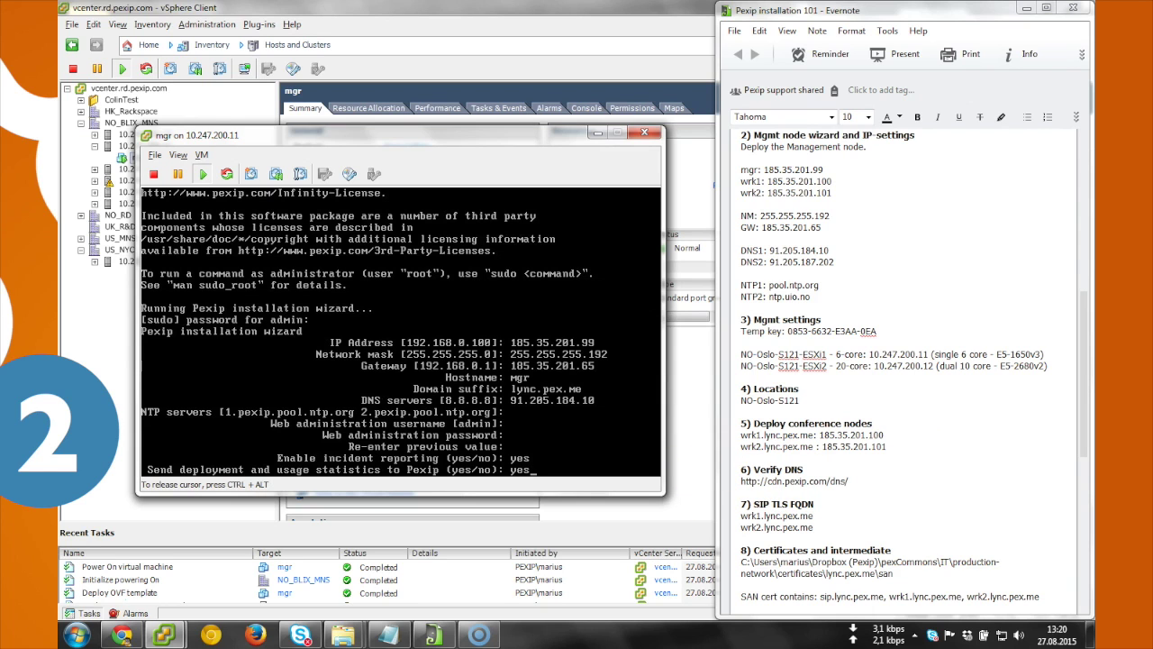
key(Return)
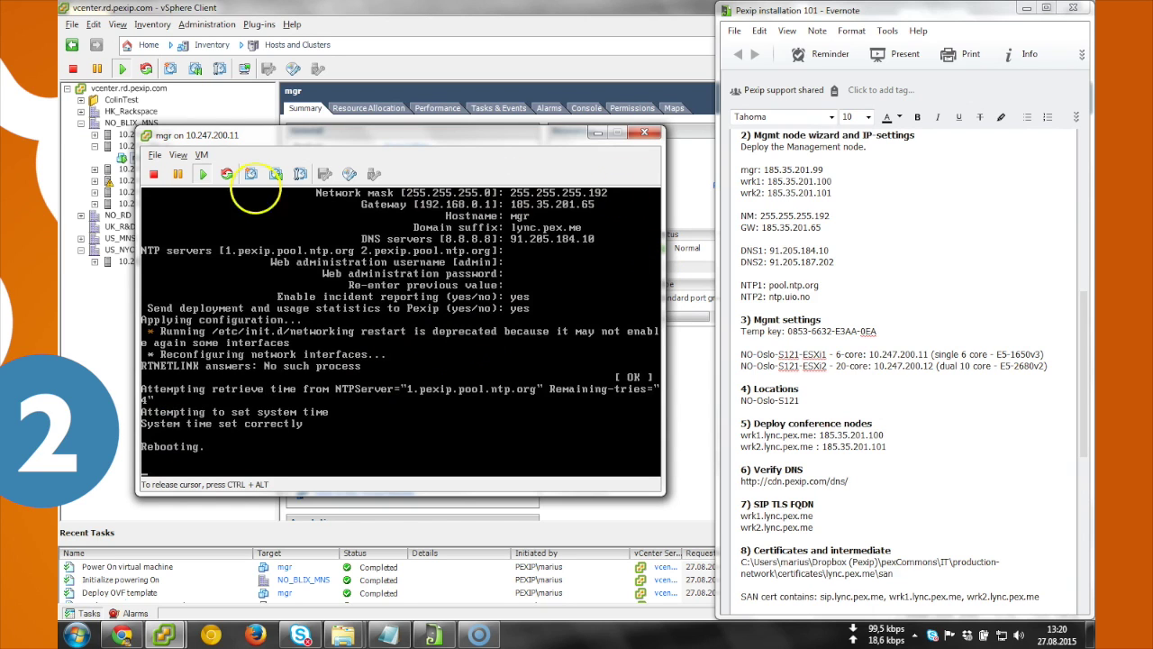
key(ctrl+alt)
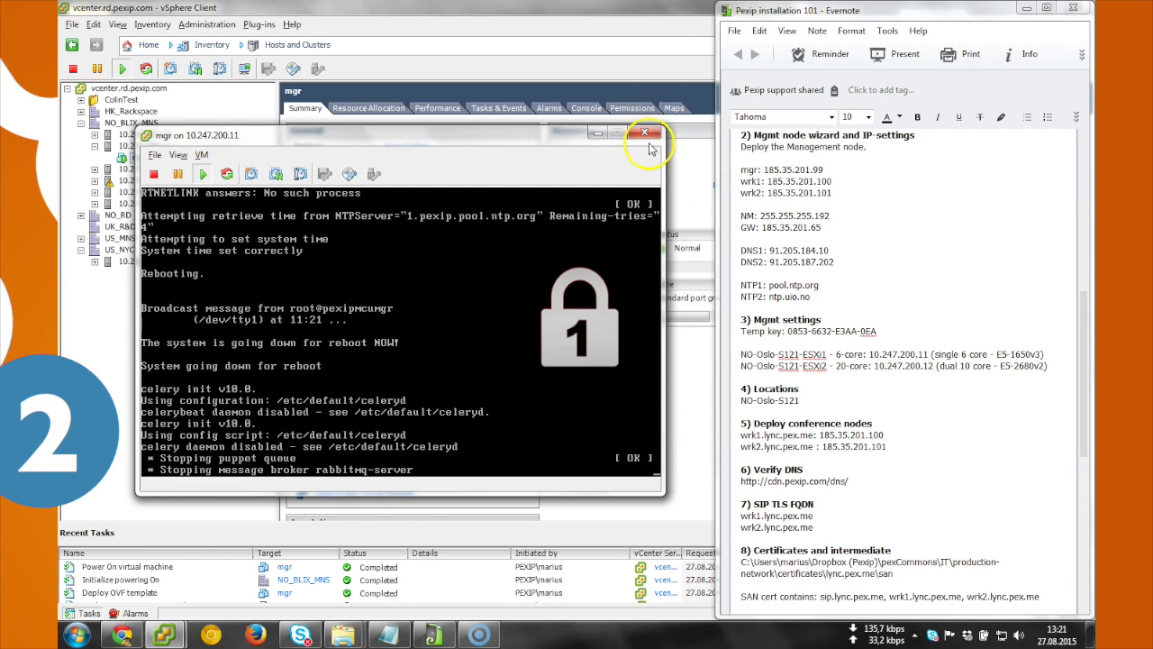
Step: Close the 'mgr on 10.247.200.11' console window
click(644, 134)
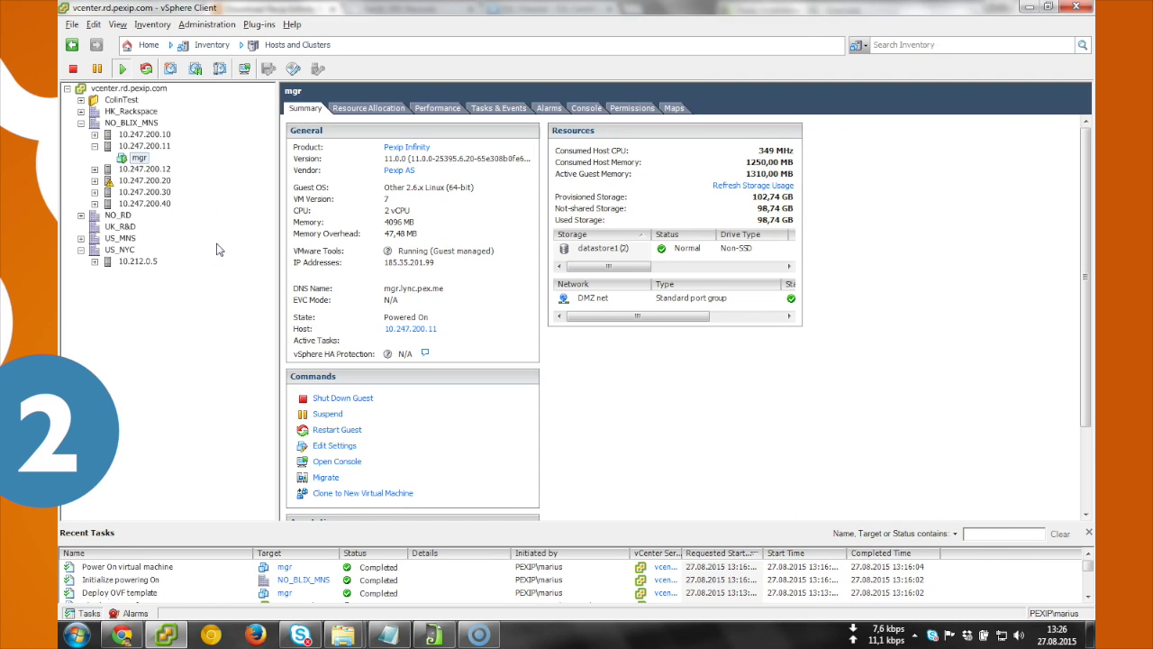
key(alt+Tab)
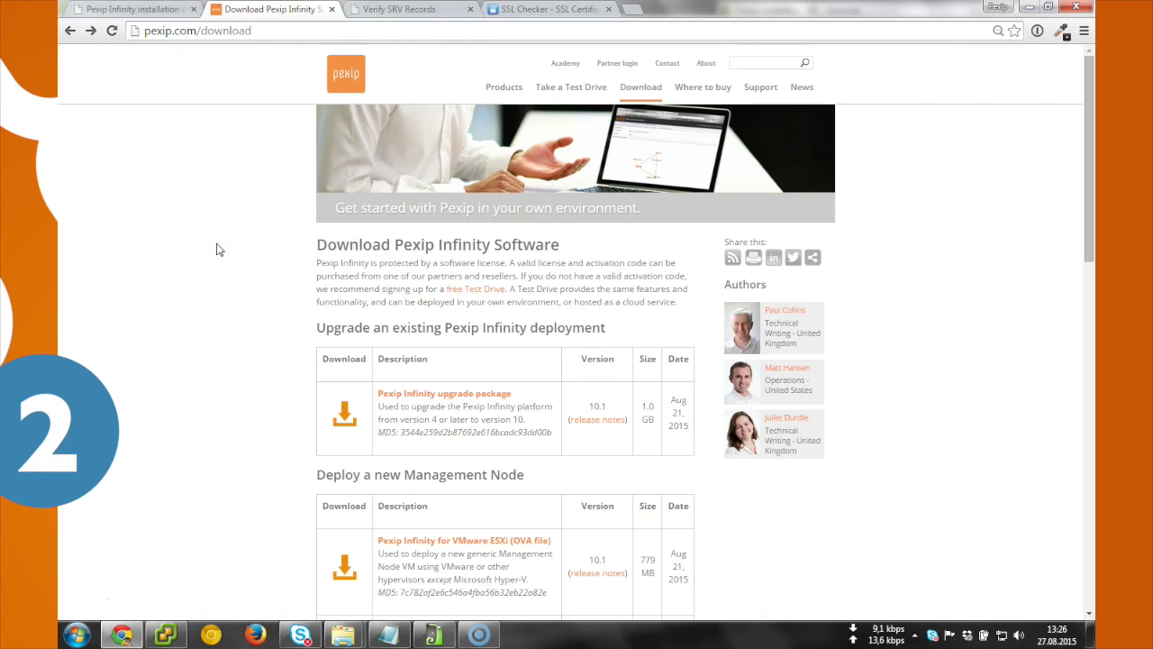
key(ctrl+l)
text(185.35.201.99)
key(Return)
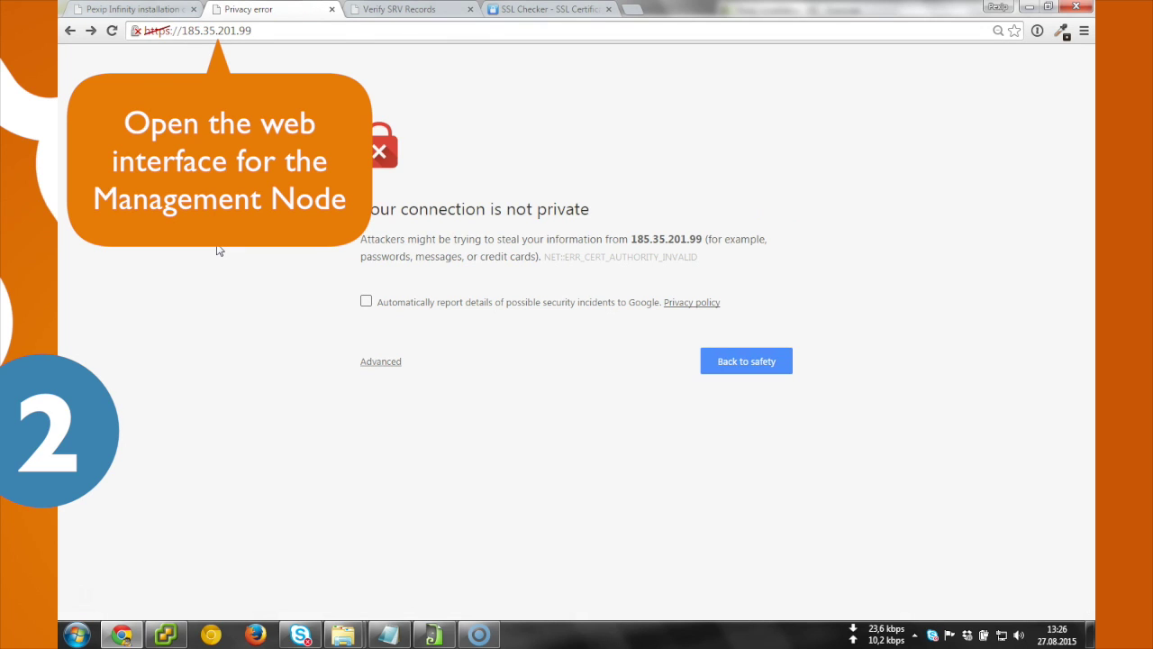
click(380, 361)
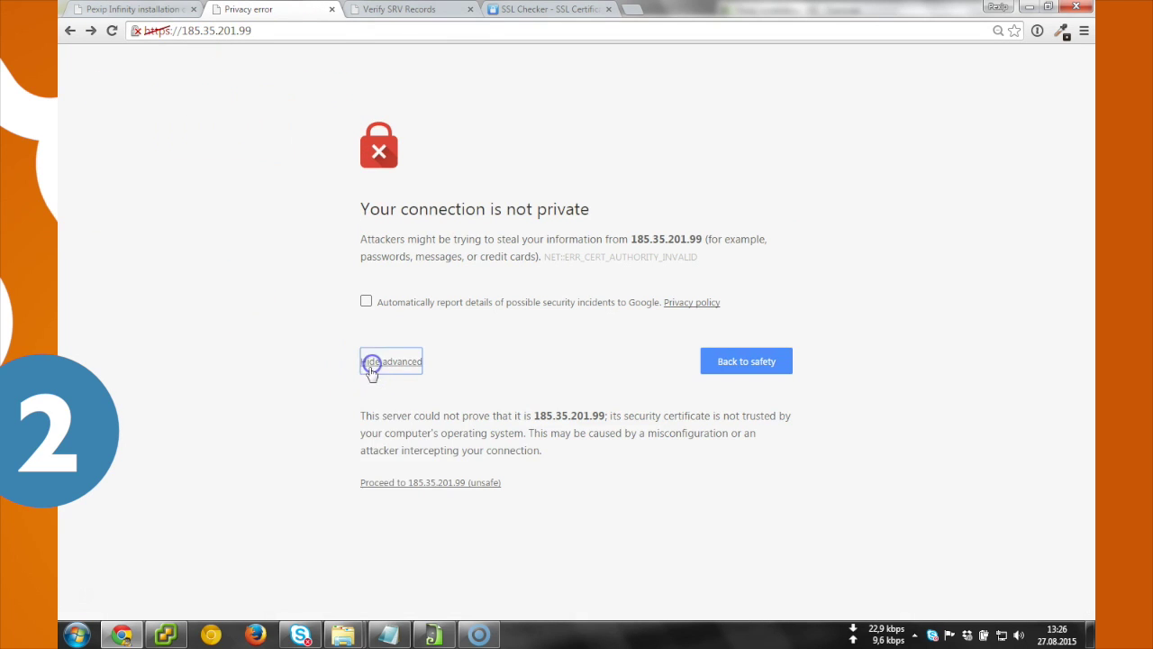
click(407, 491)
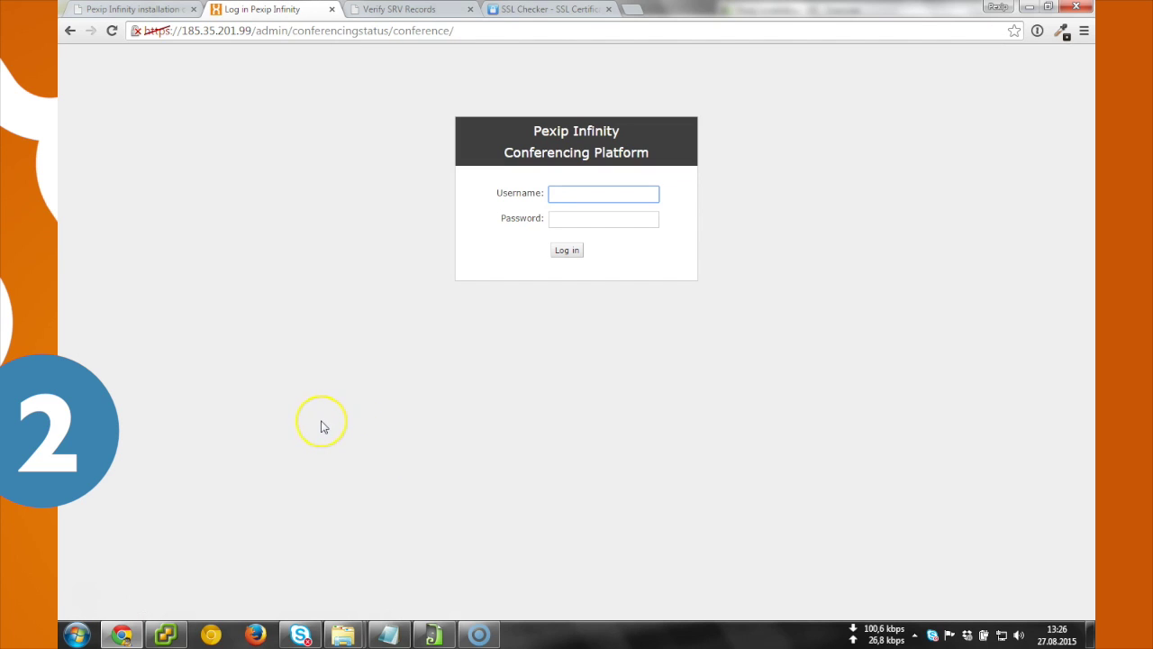
Step: Fill in the login form with username admin and the account password
text(admin)
key(Tab)
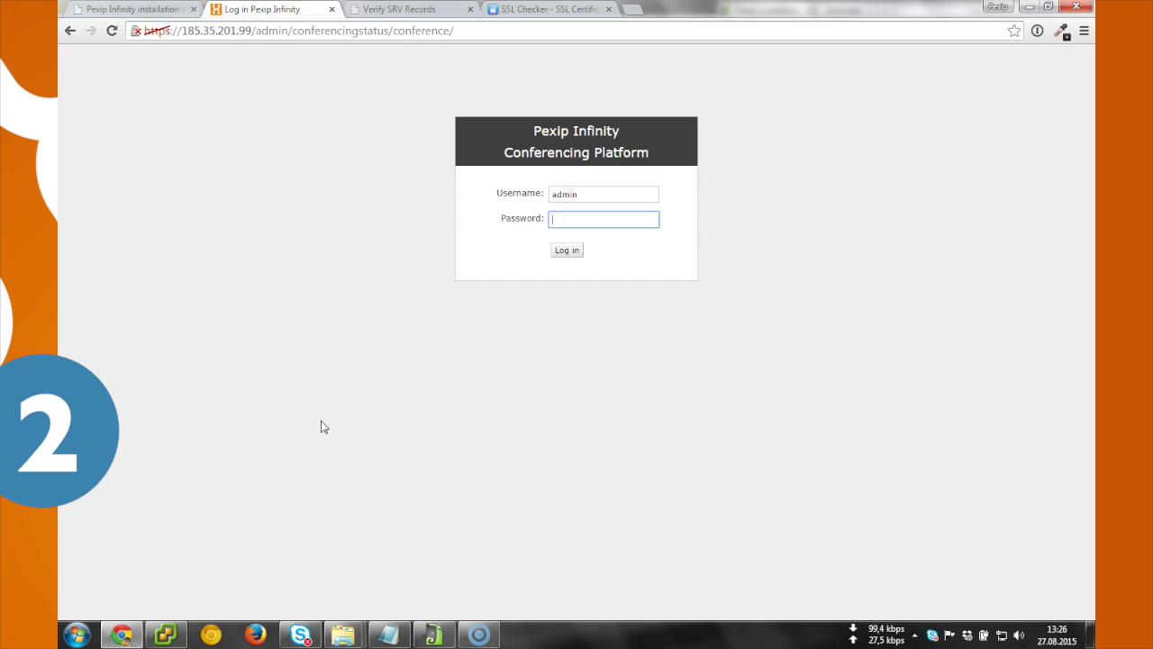
text(••••••••••)
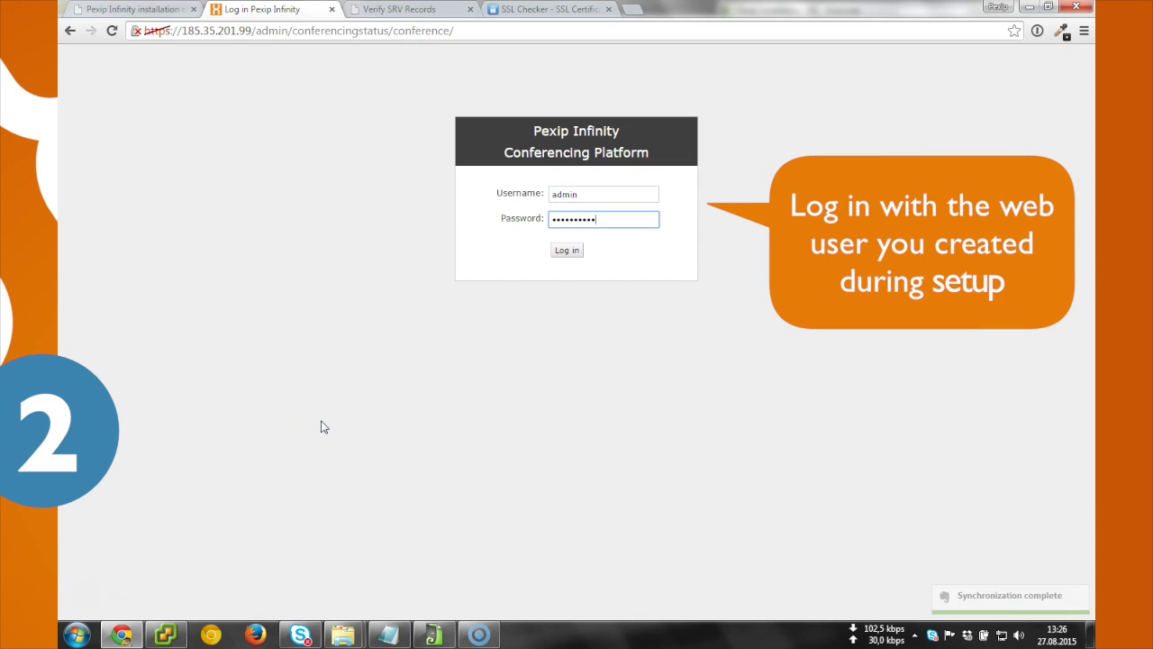
Step: Log in to Pexip Infinity and go to System configuration > DNS servers
click(562, 256)
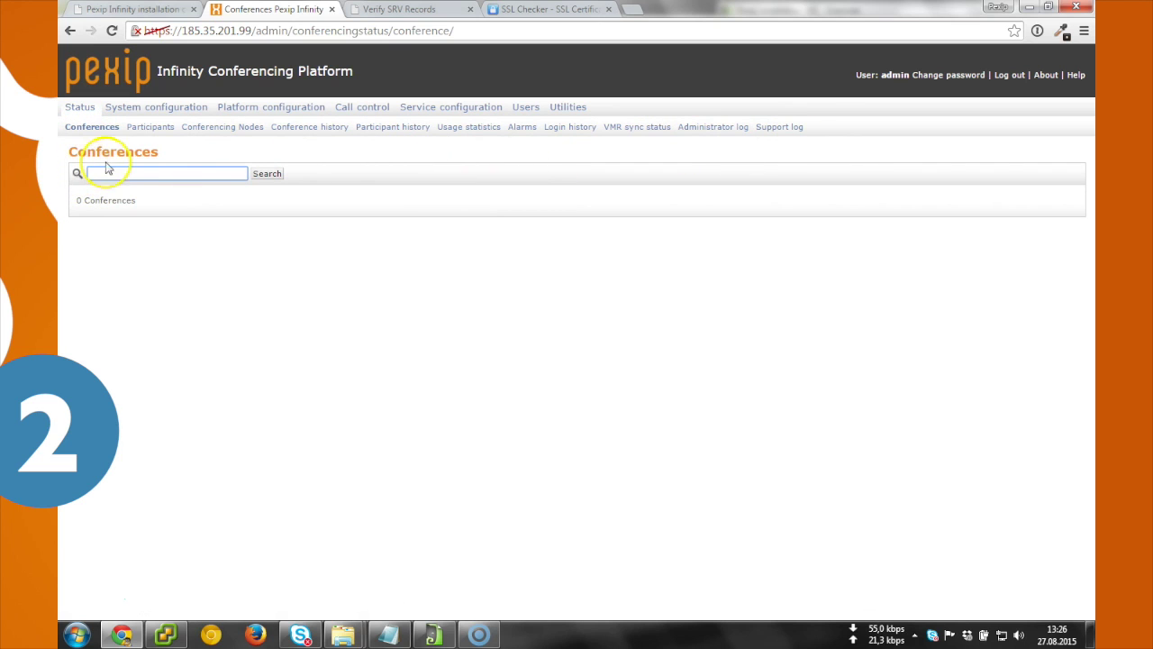
click(134, 107)
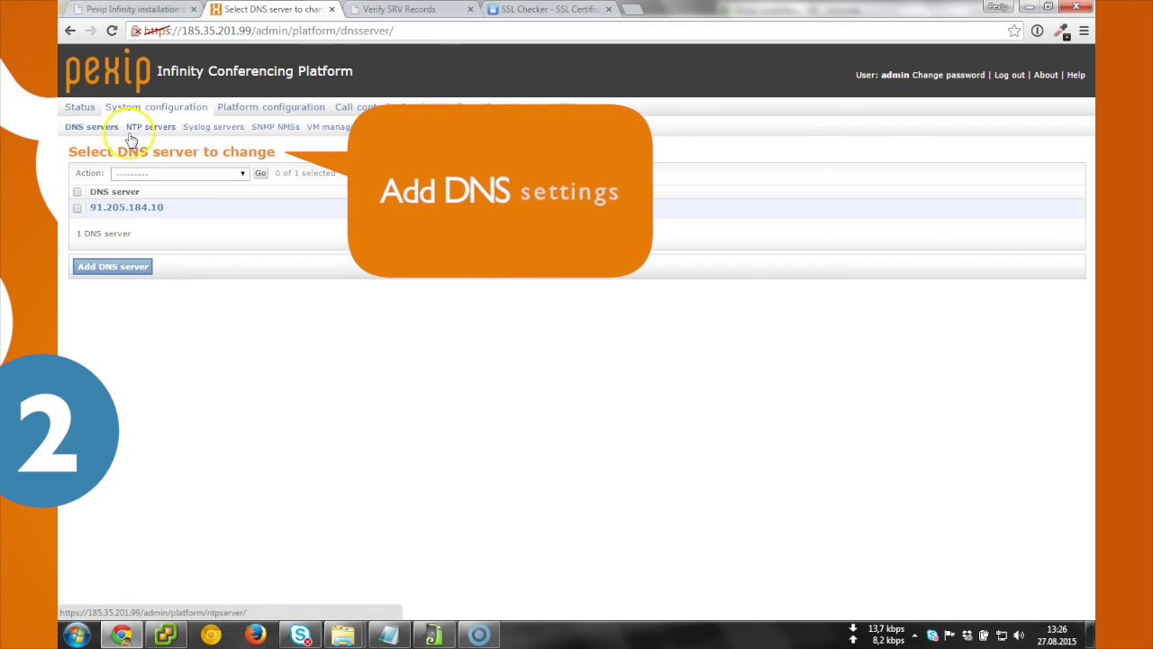
click(133, 208)
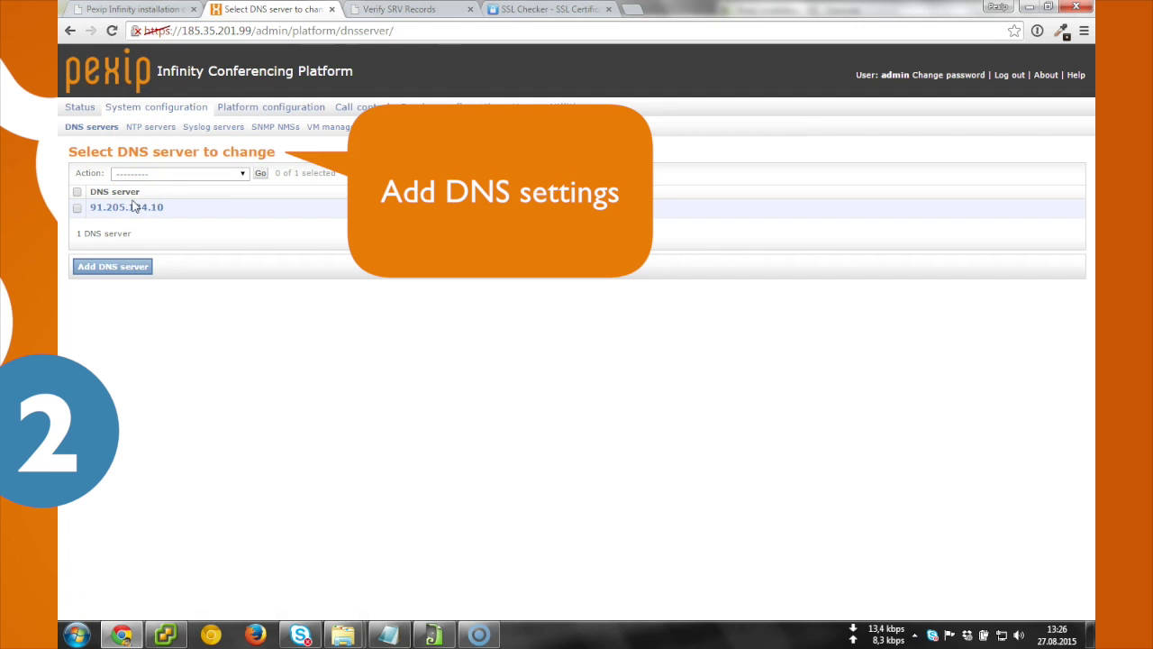
Step: Add DNS server 91.205.187.202, copied from the installation notes
key(alt+Tab)
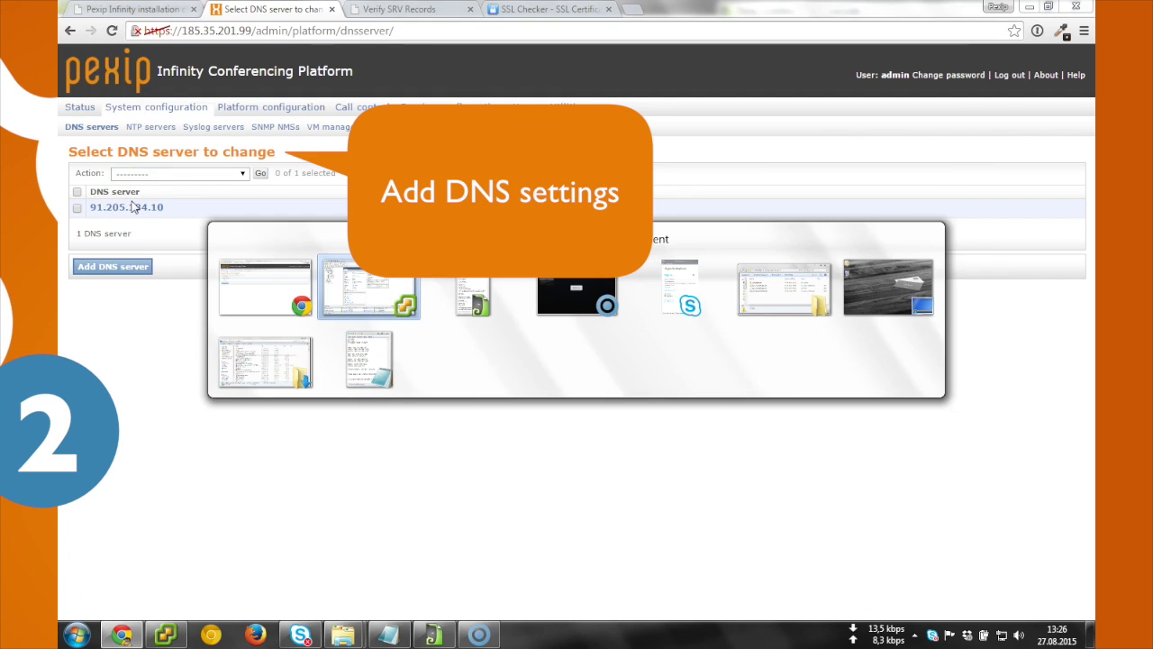
click(868, 330)
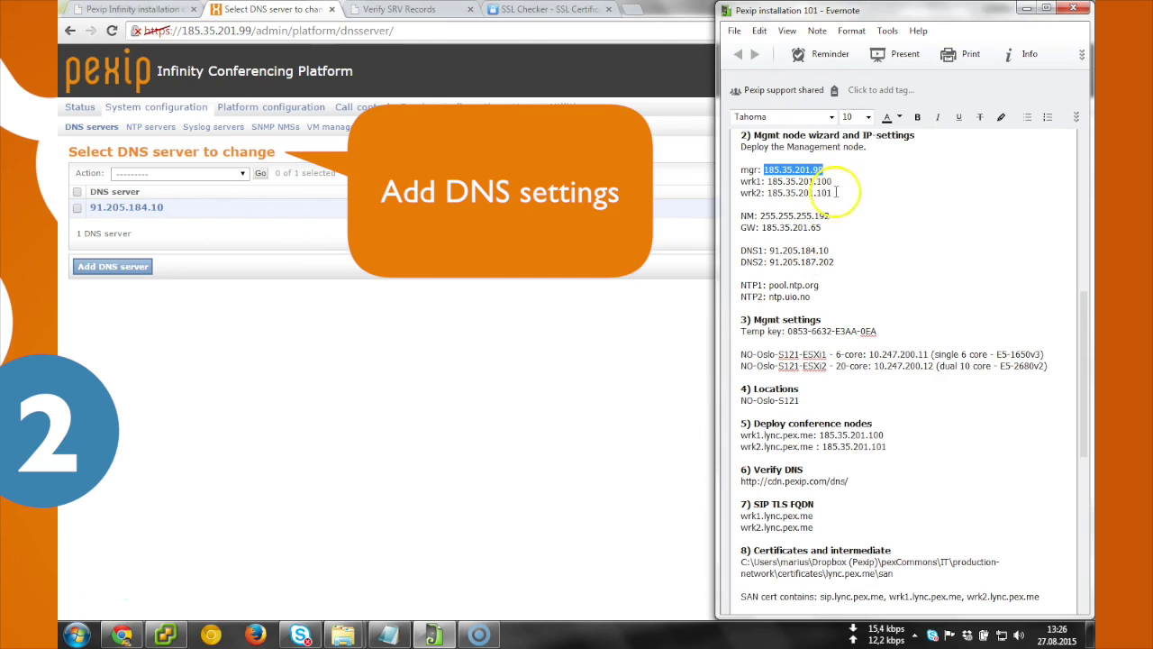
drag(836, 261, 739, 261)
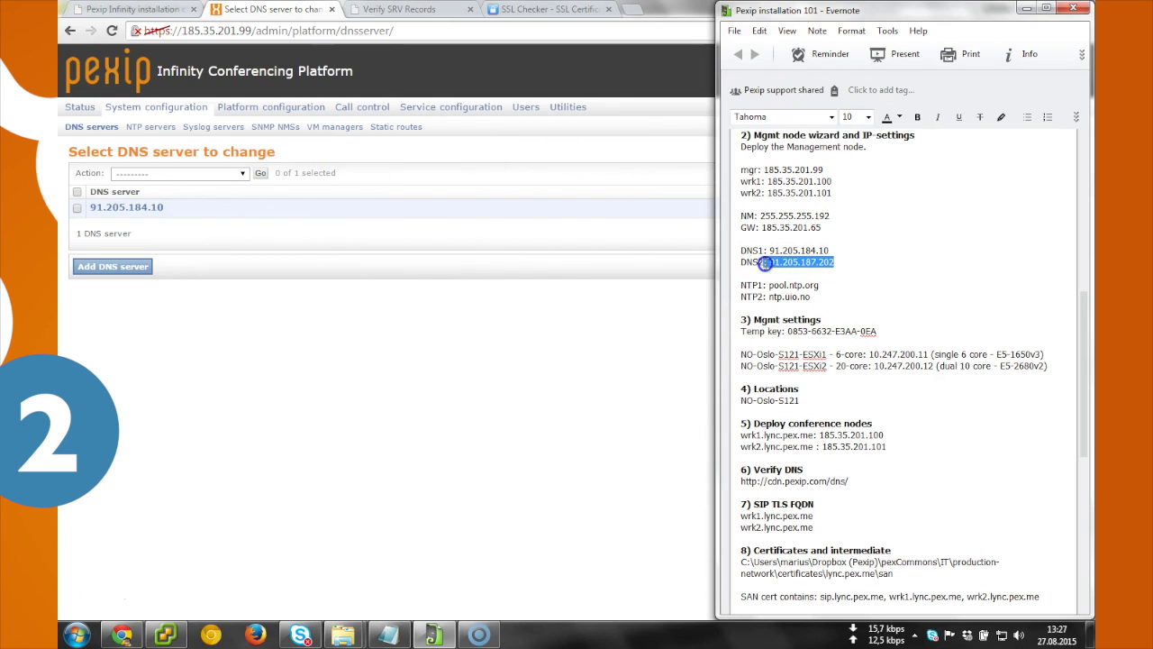
click(192, 244)
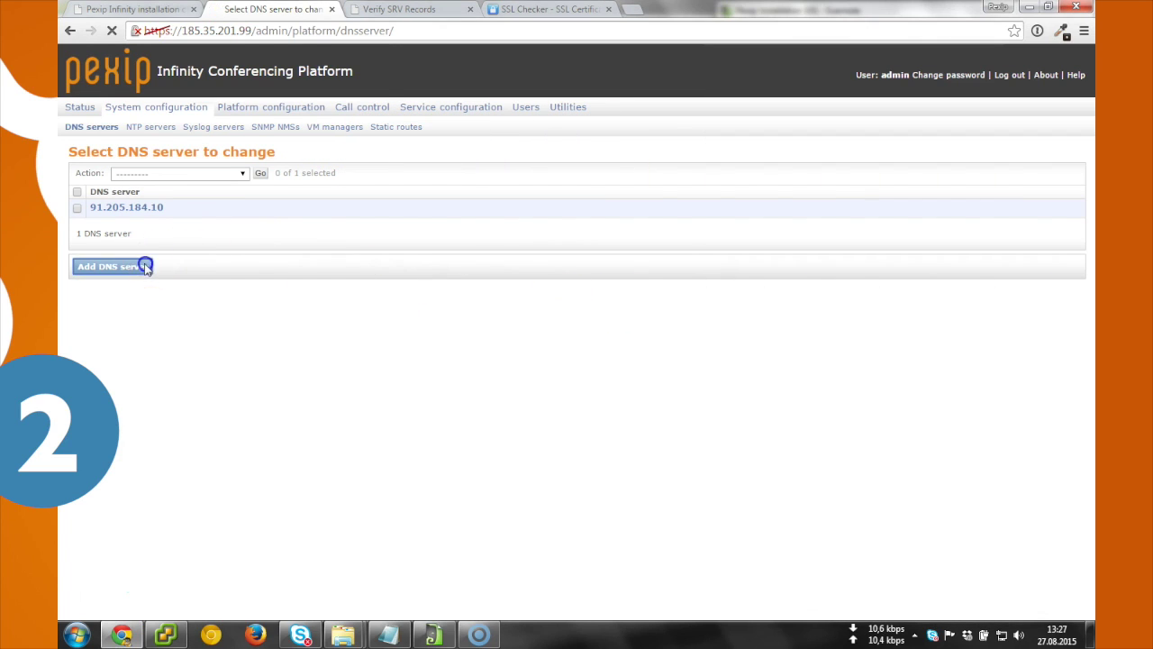
click(150, 263)
text(91.205.187.202)
click(90, 225)
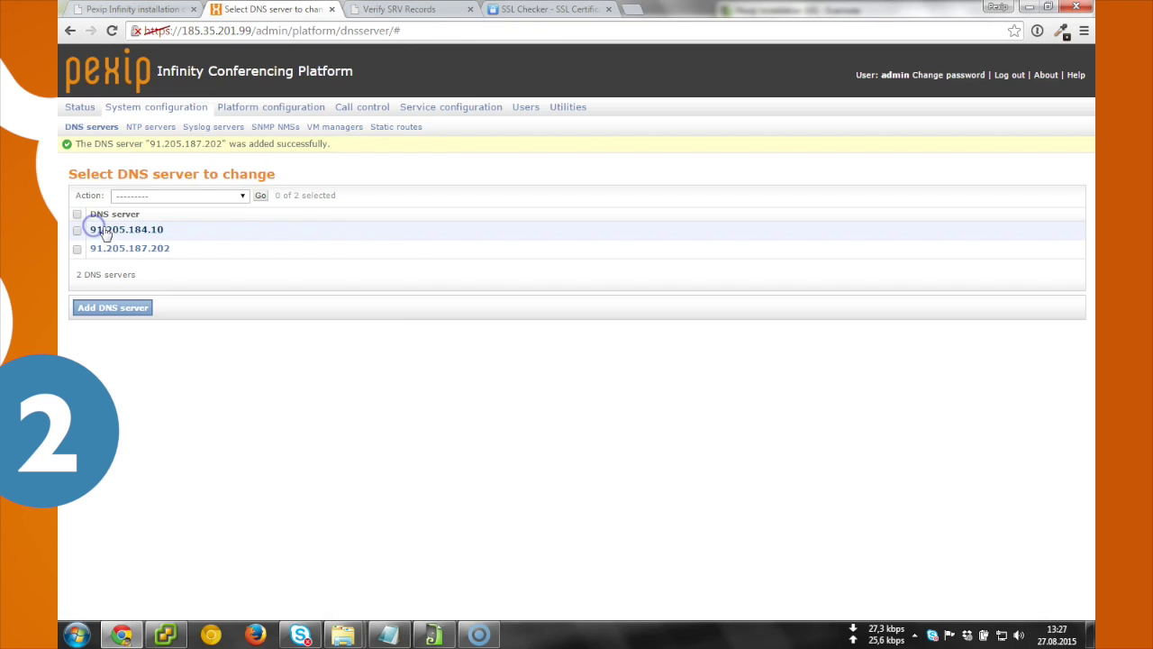
Step: Add ntp.uio.no as an NTP server, then view the Syslog servers list
click(152, 127)
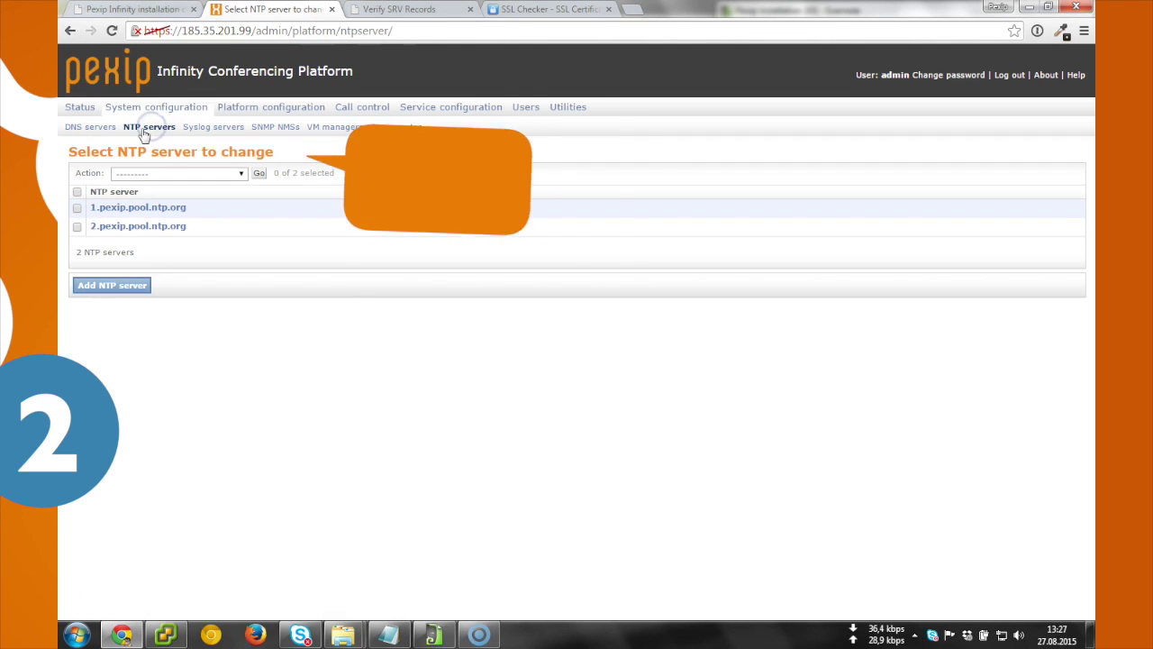
key(alt+Tab)
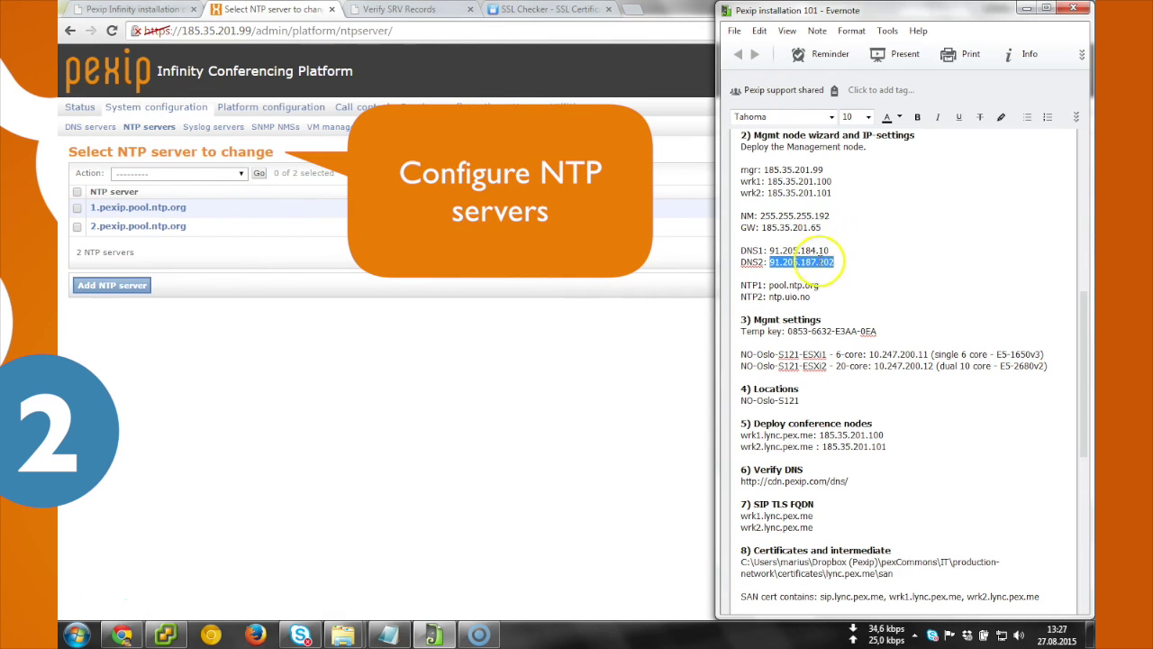
click(811, 297)
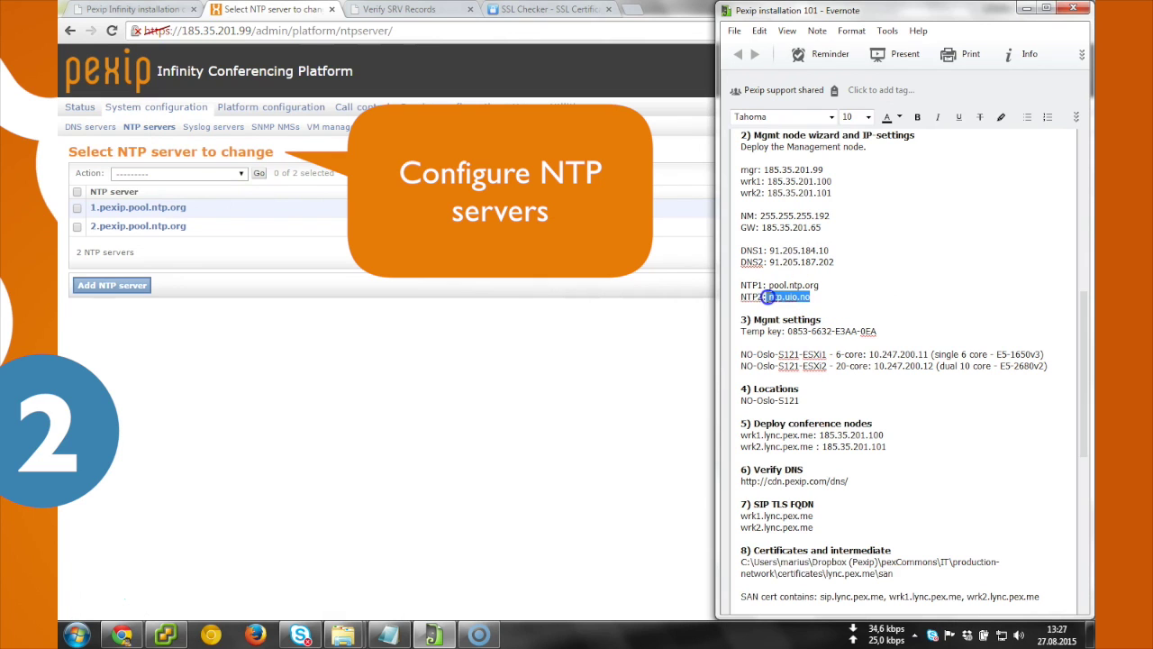
click(180, 333)
click(126, 284)
text(ntp.uio.no)
click(88, 323)
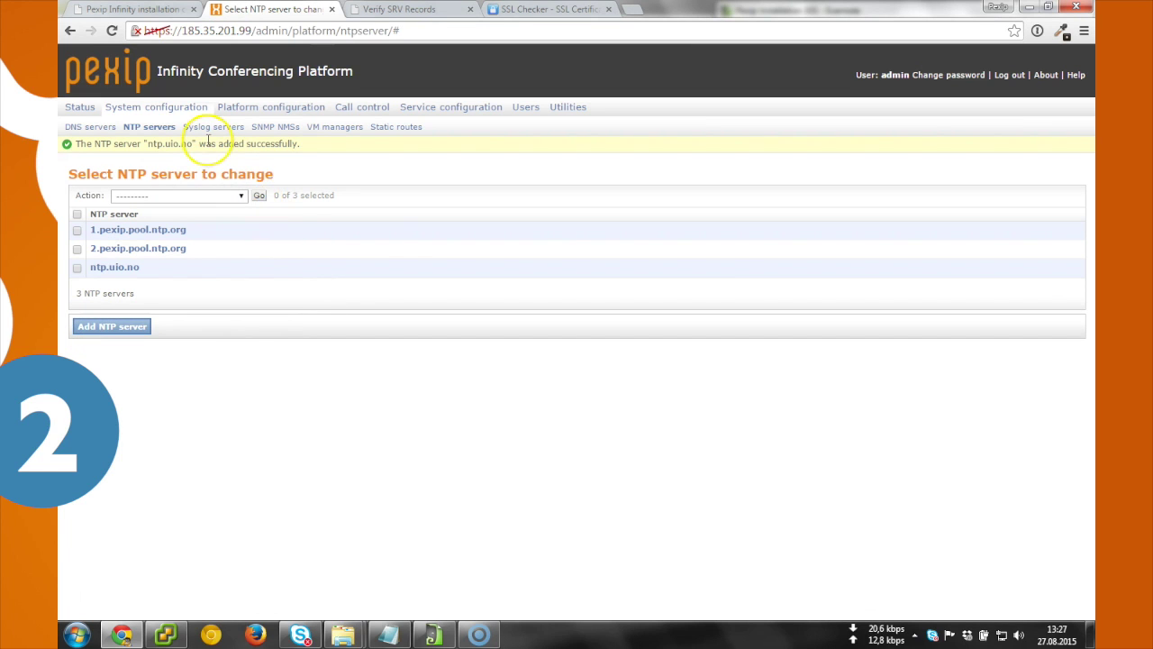
click(207, 127)
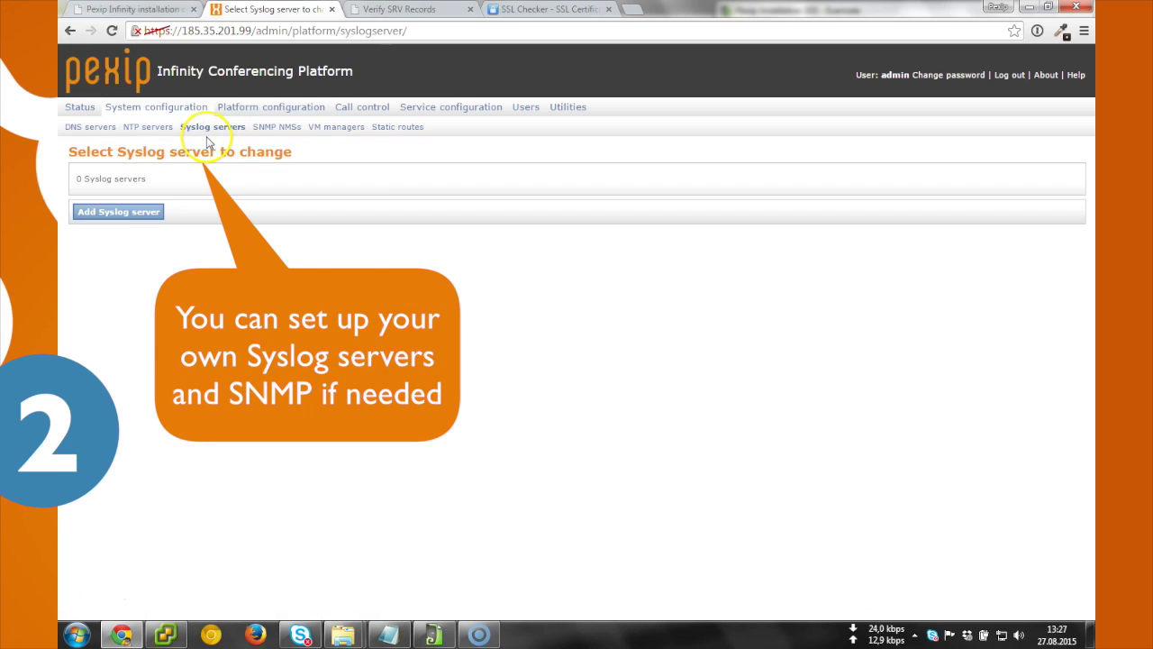
Step: Go from the empty SNMP NMSs page to the VM managers list
click(261, 127)
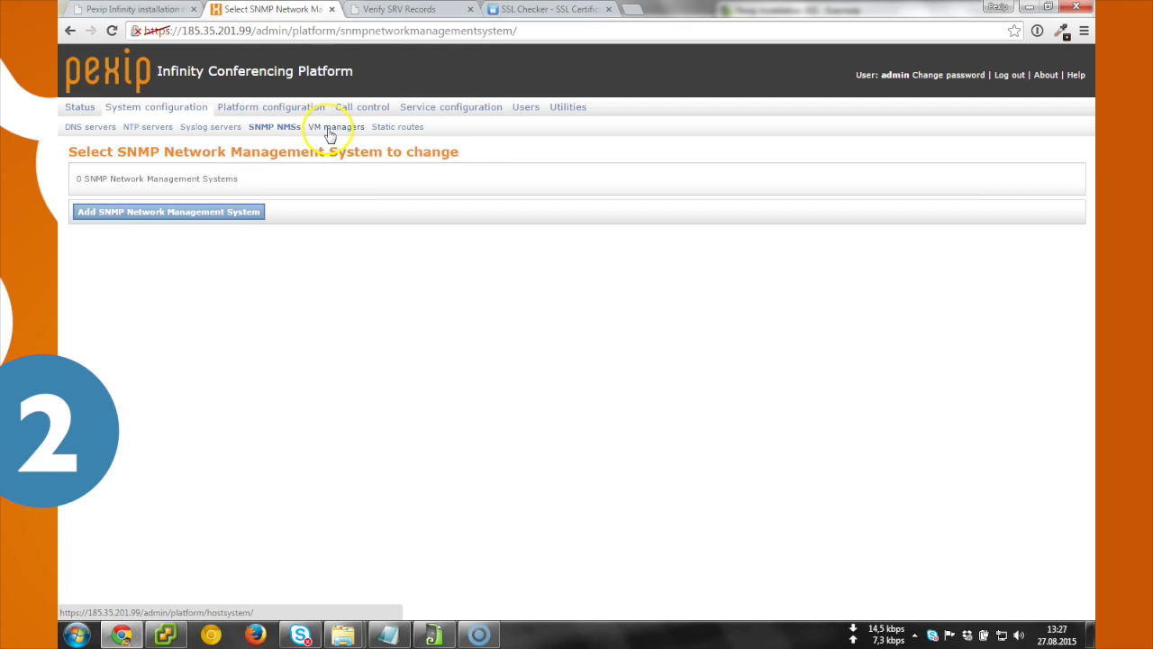
click(330, 130)
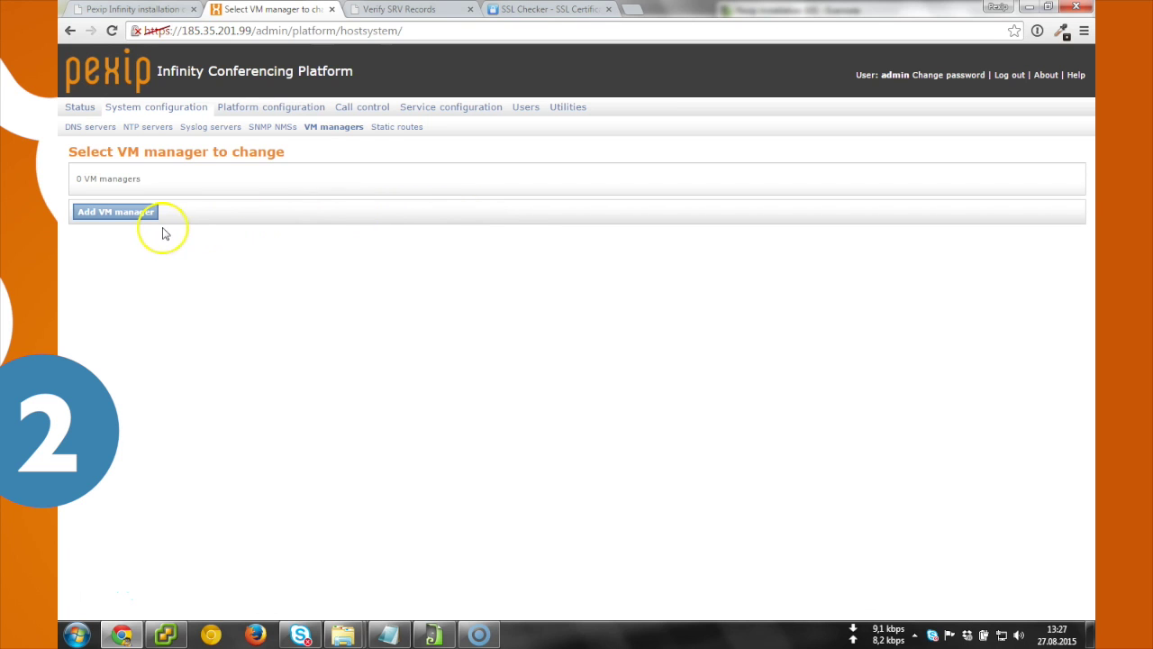
Step: Start a new VM manager named NO-Oslo-S121-ESXi1 - 6-core, copied from the notes
click(134, 215)
key(alt+Tab)
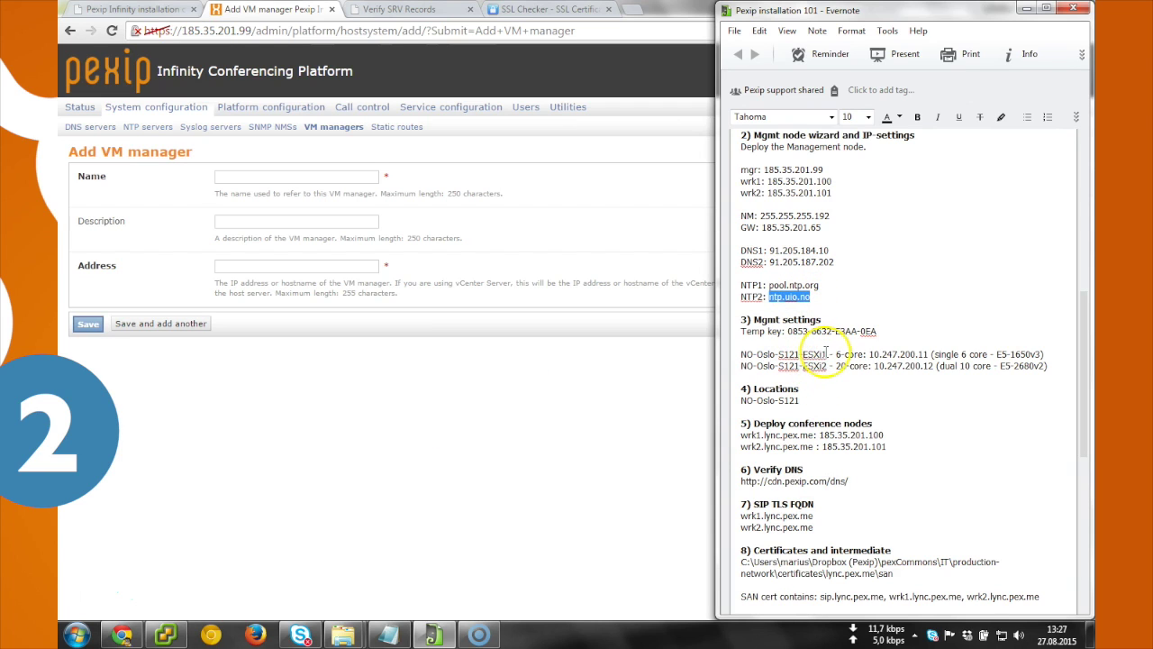
drag(826, 354, 759, 353)
key(ctrl+c)
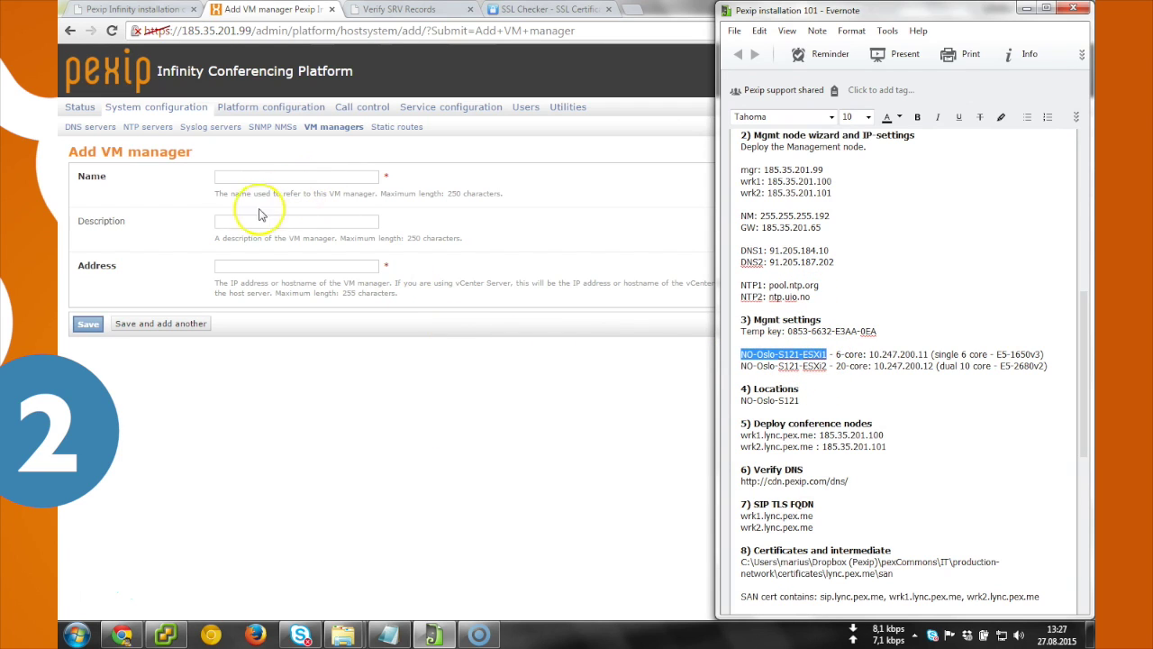
click(219, 176)
key(ctrl+v)
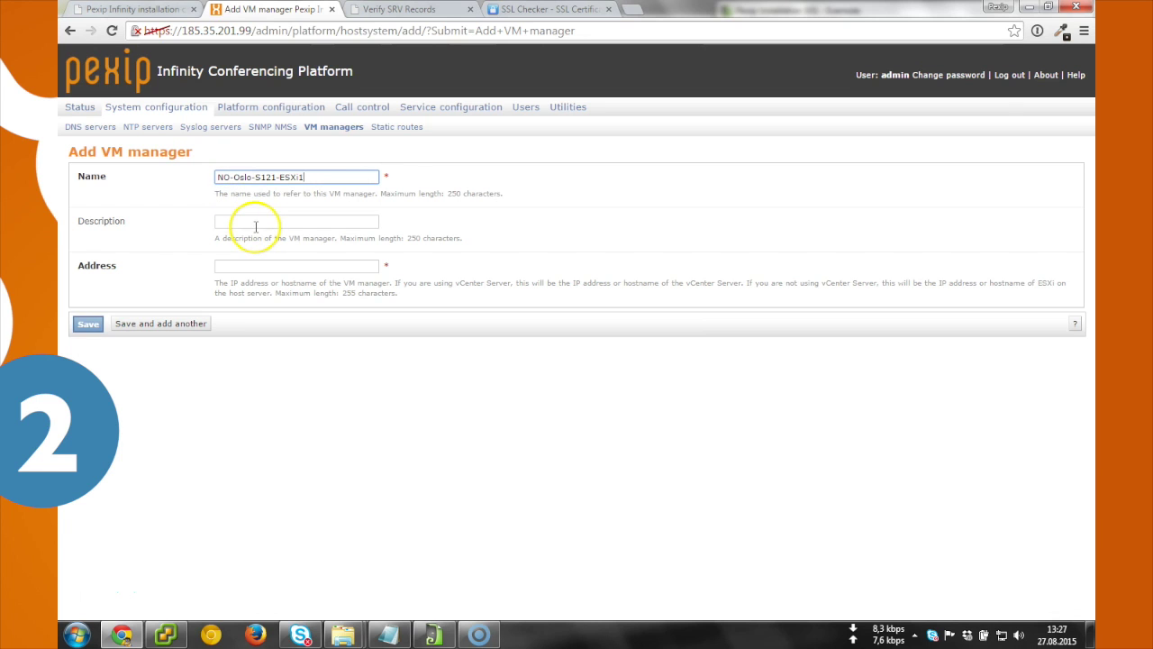
key(alt+Tab)
drag(863, 354, 704, 353)
key(ctrl+c)
triple_click(350, 173)
key(ctrl+v)
Step: Set the first VM manager's address to 10.247.200.11 and save it
click(257, 270)
key(alt+Tab)
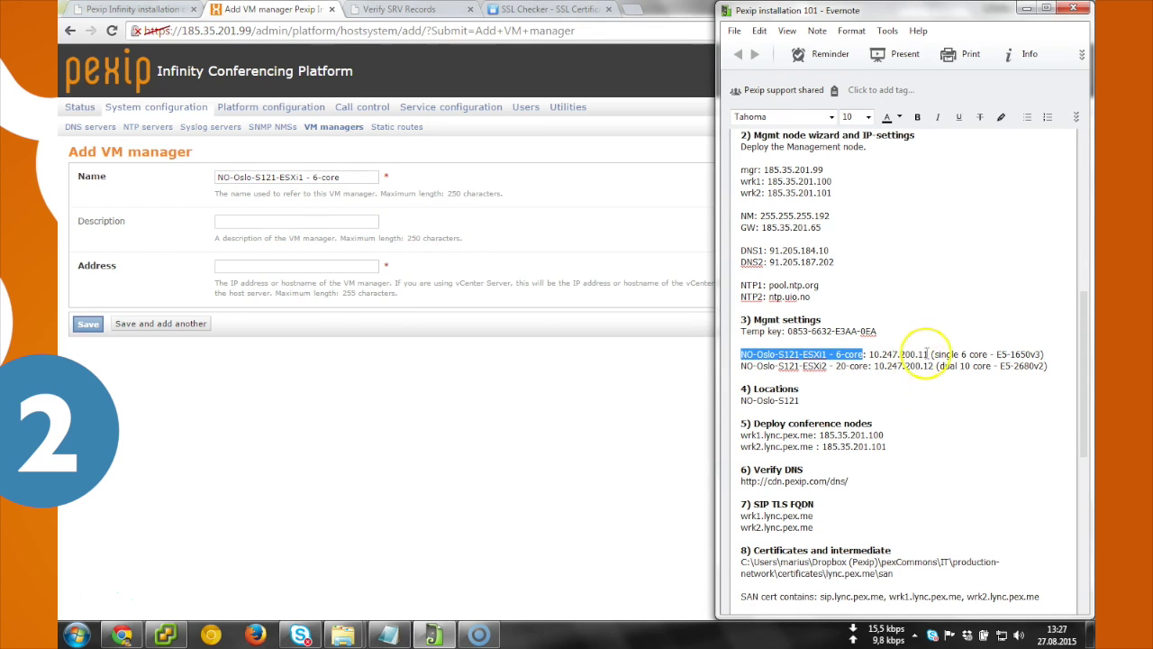
drag(927, 354, 877, 354)
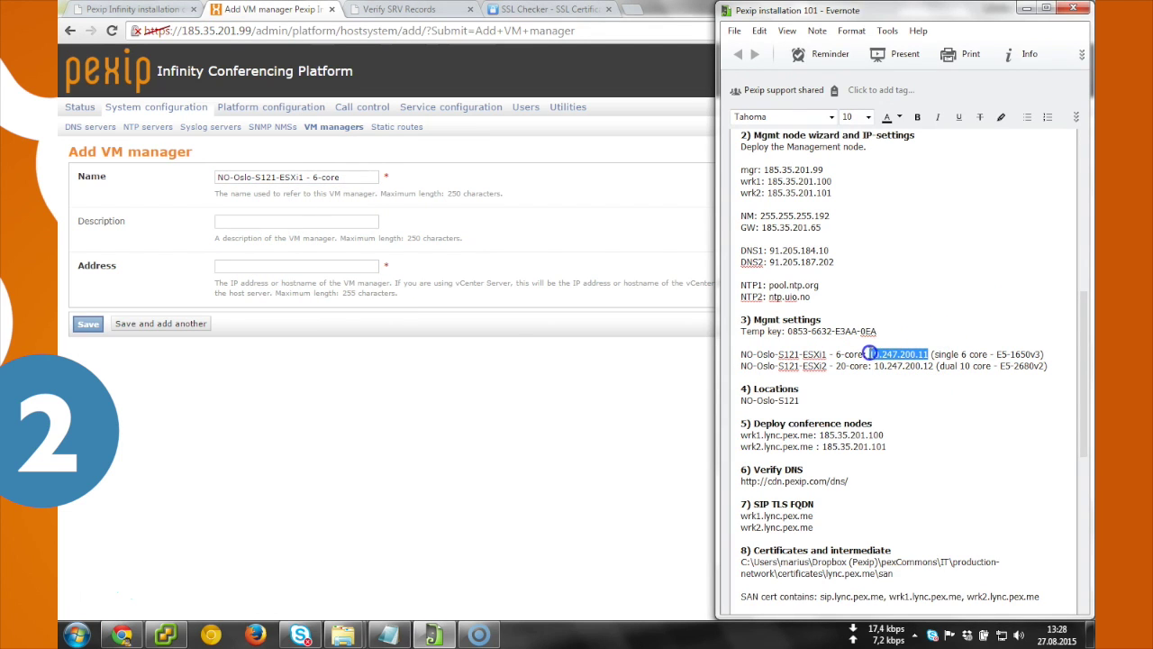
click(276, 265)
key(ctrl+v)
click(79, 324)
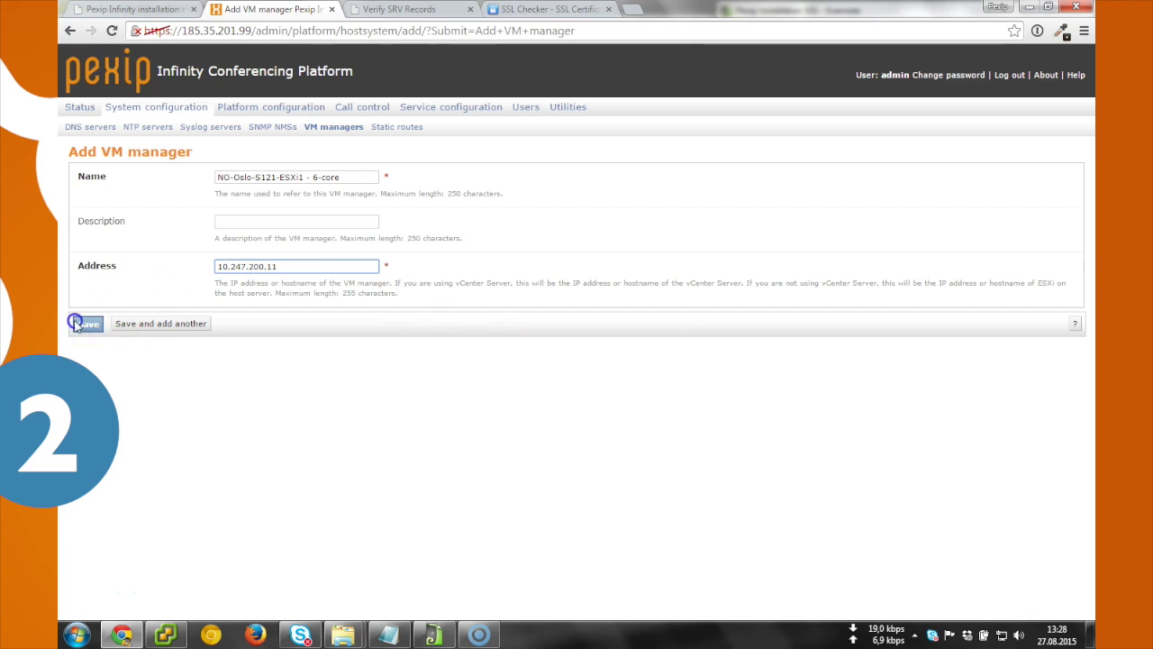
Step: Add a second VM manager, NO-Oslo-S121-ESXi2 - 20-core, at 10.247.200.12
click(99, 288)
key(alt+Tab)
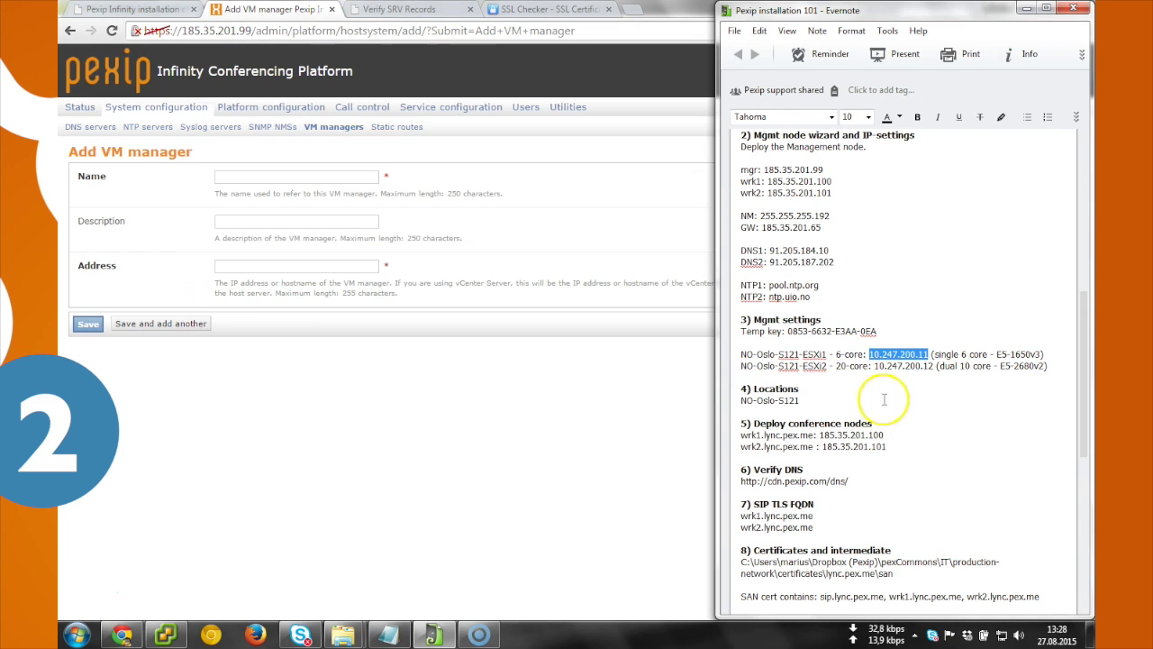
click(828, 362)
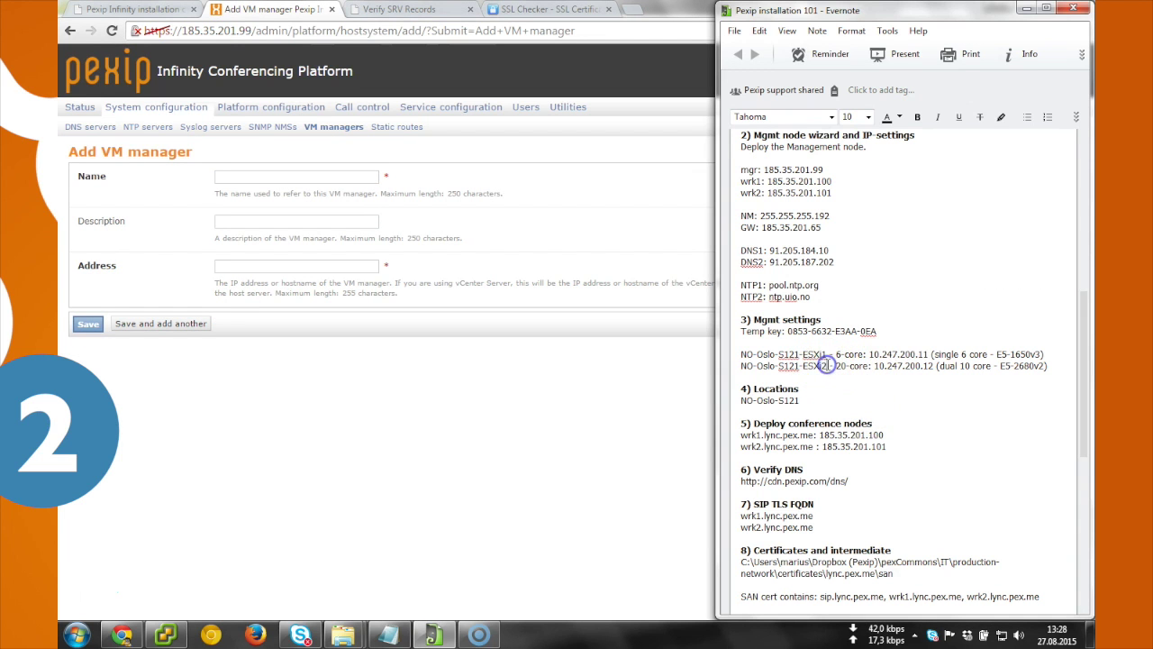
drag(868, 364, 733, 367)
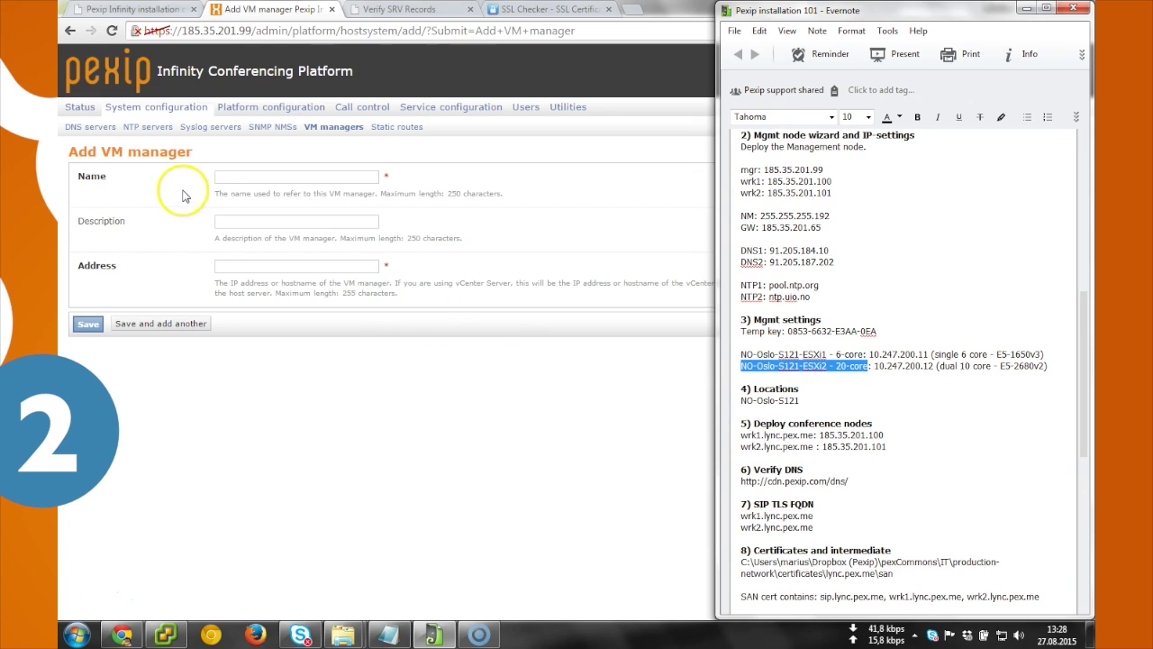
click(214, 181)
click(306, 281)
click(251, 266)
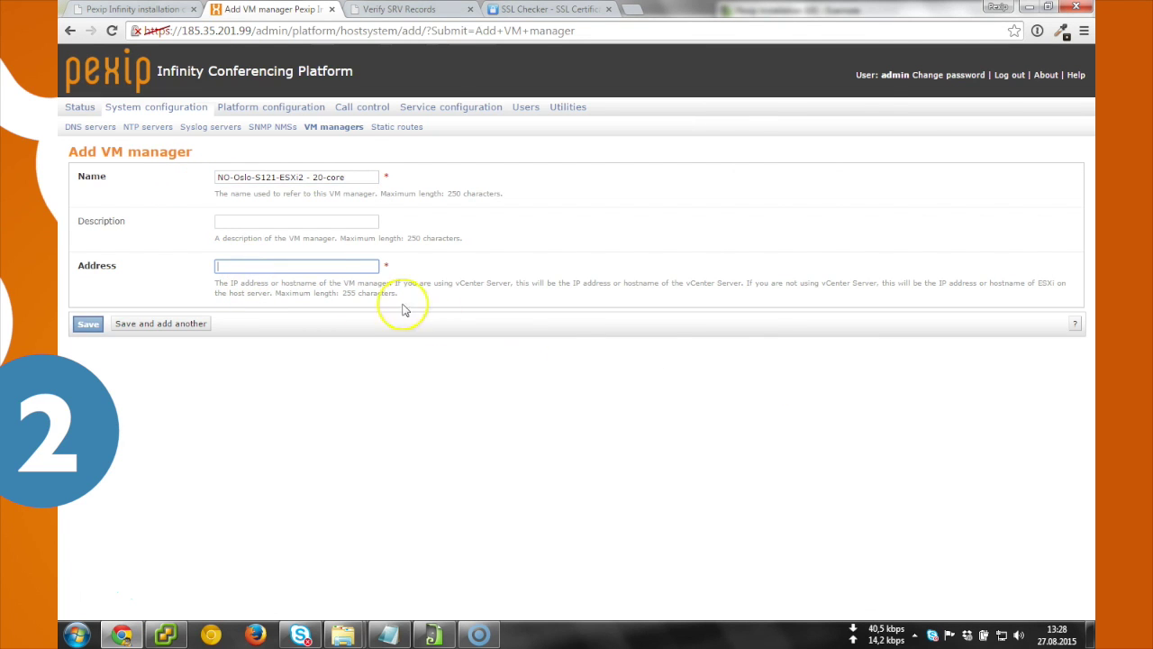
key(alt+Tab)
drag(934, 366, 873, 366)
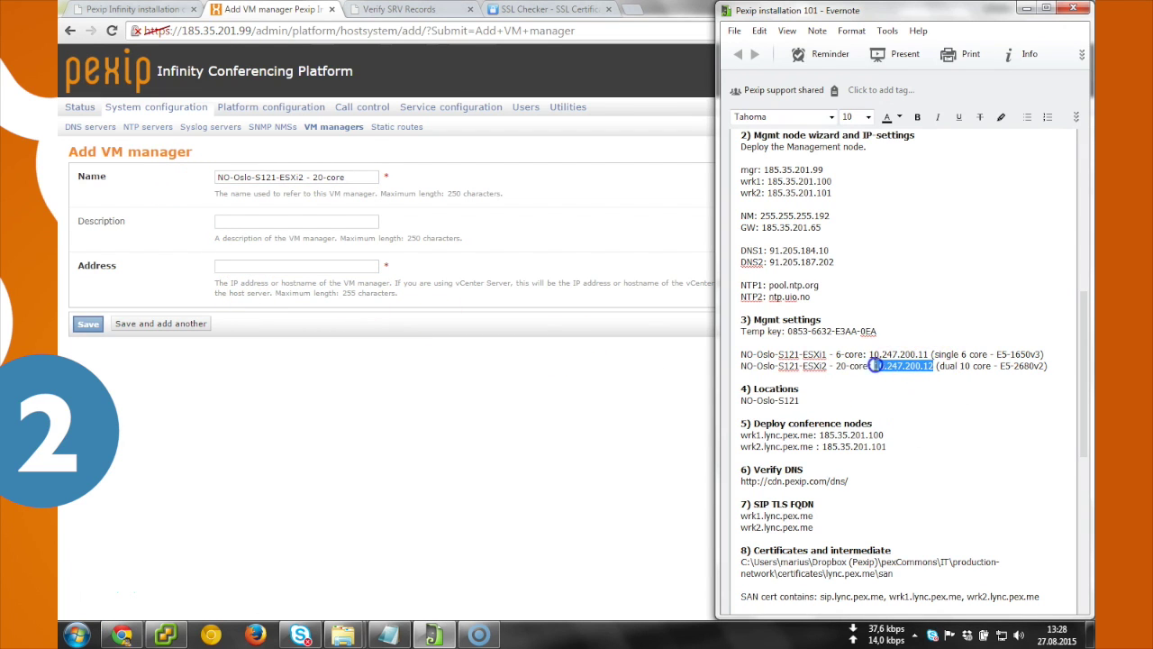
key(ctrl+c)
click(244, 266)
key(ctrl+v)
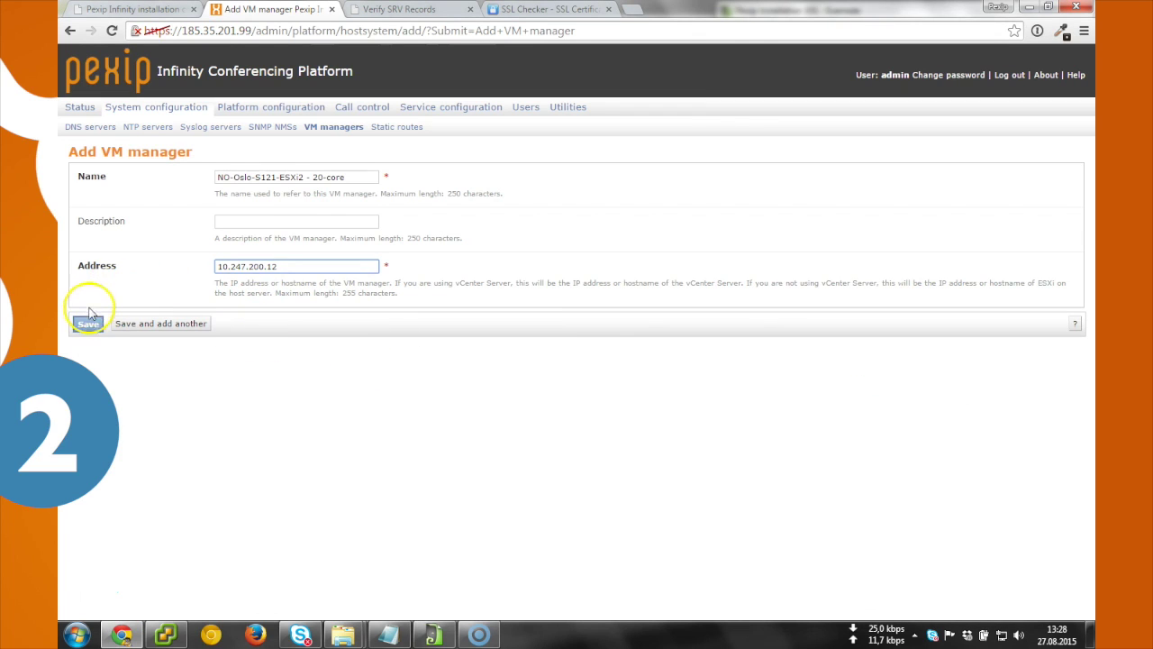
click(89, 326)
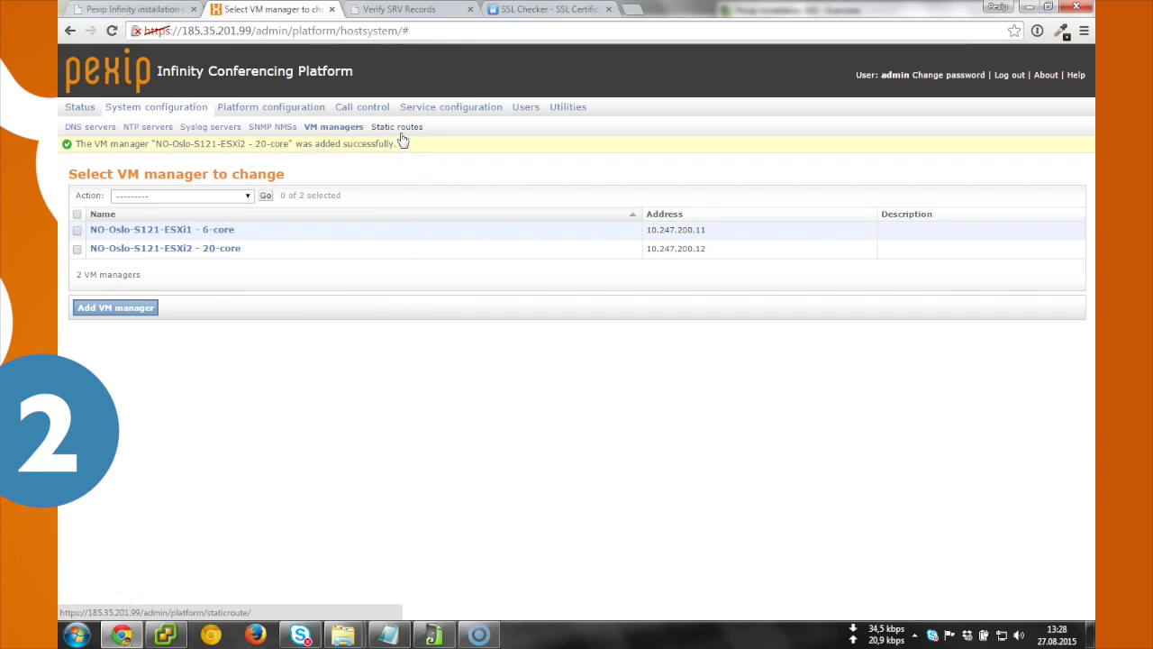
Step: Navigate past Static routes to the Platform configuration > Licenses page
click(399, 131)
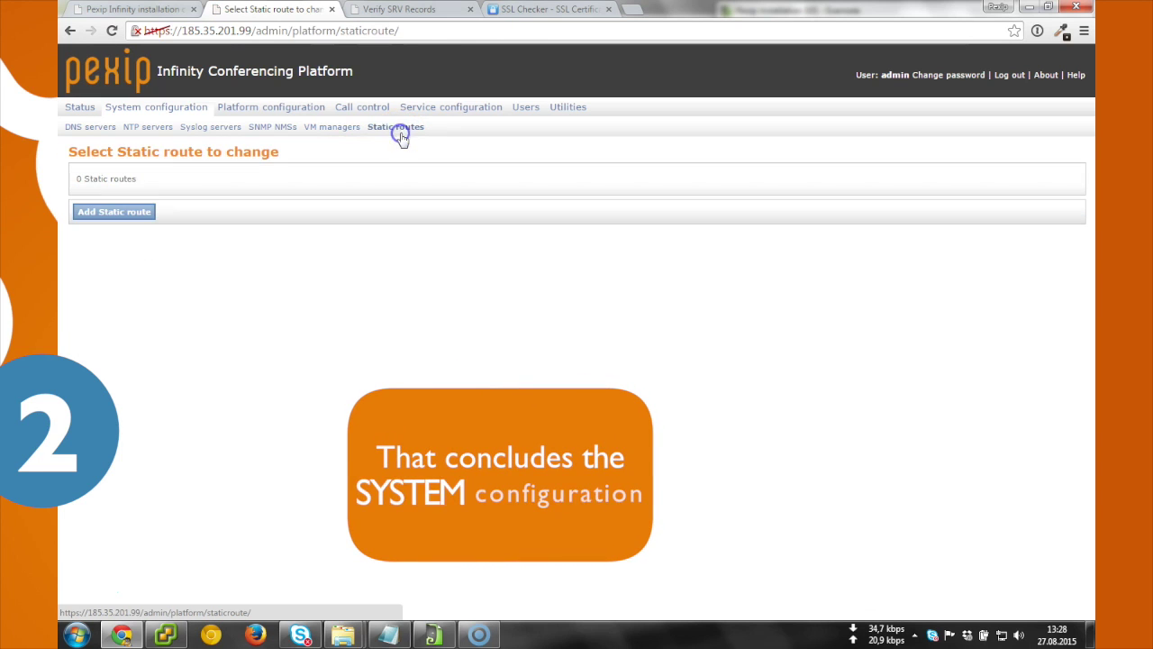
click(343, 133)
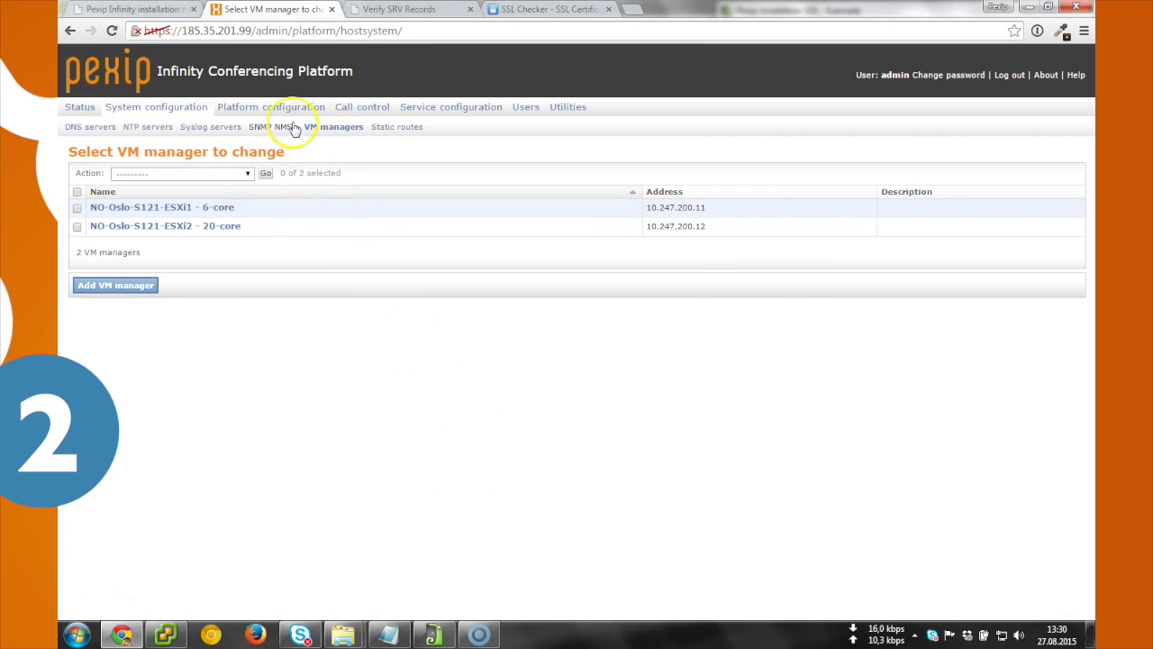
click(294, 108)
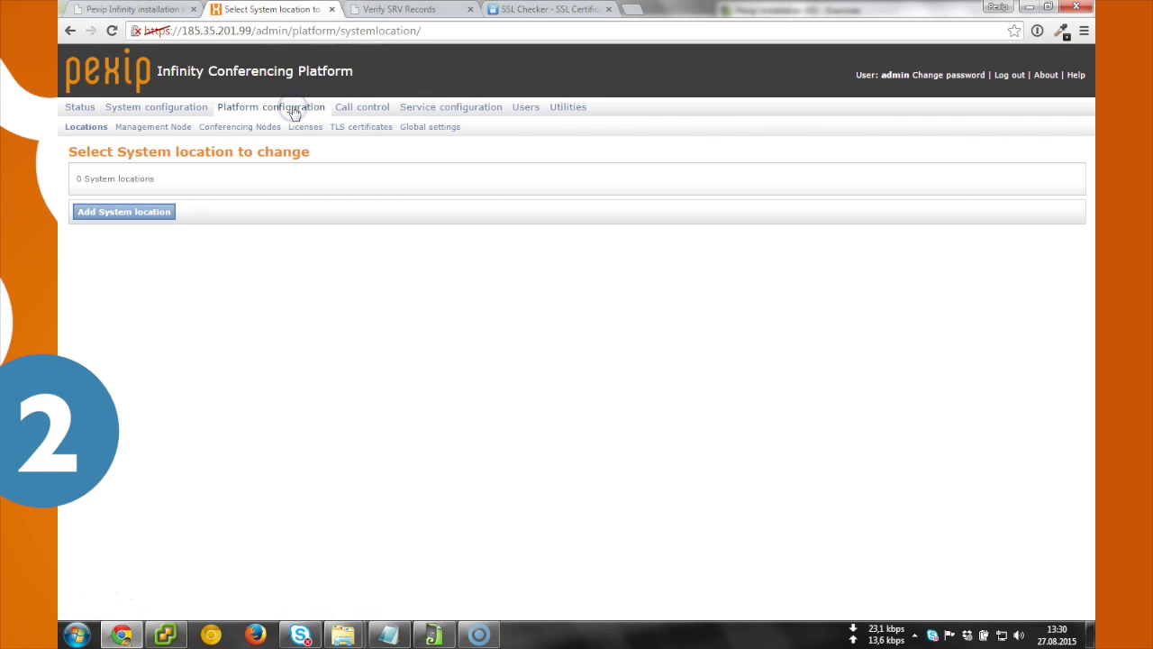
click(306, 128)
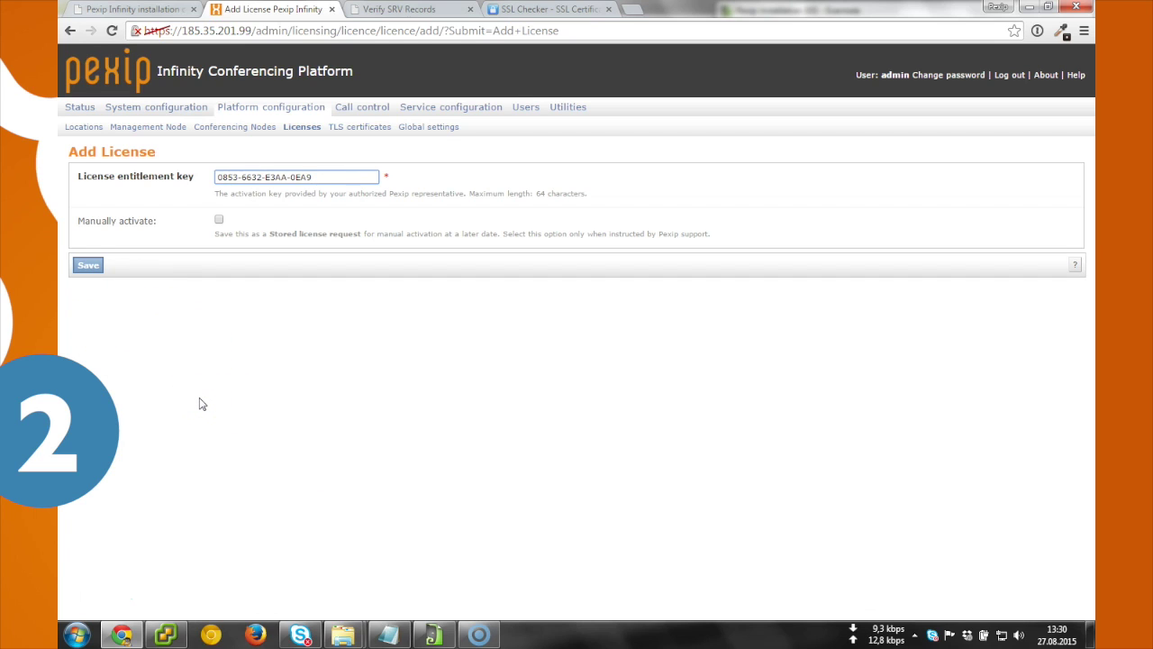
Step: Save the entitlement key to activate the 10-port licence expiring 27-Sep-2015
click(88, 268)
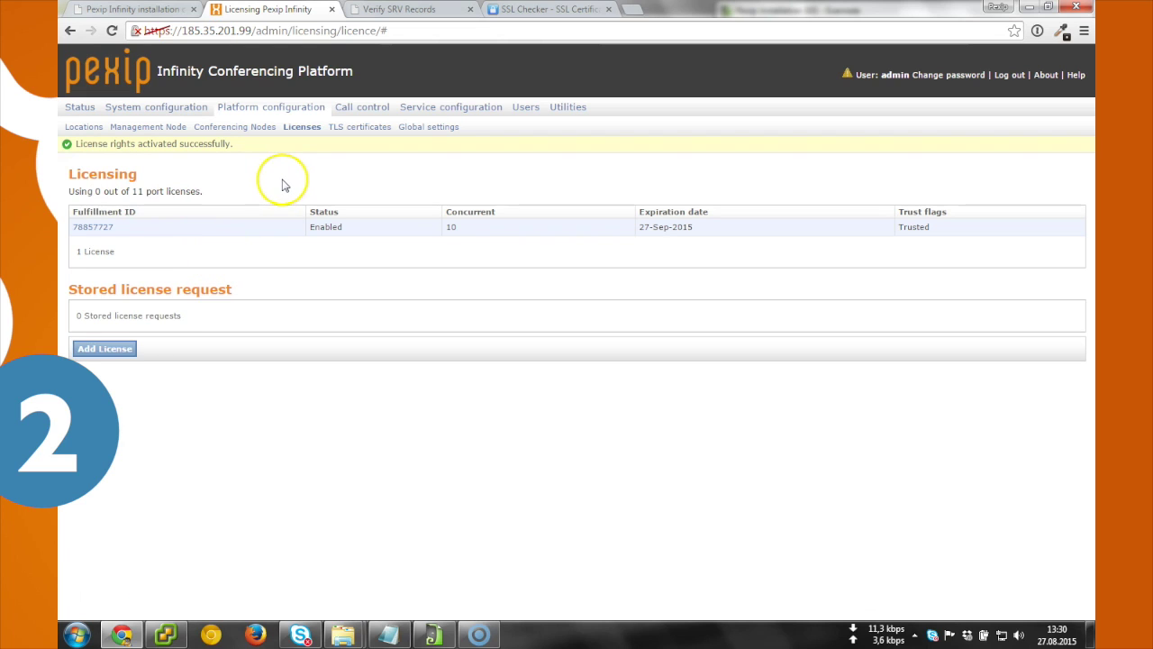
Step: Open the Global settings page and look through its settings
click(428, 137)
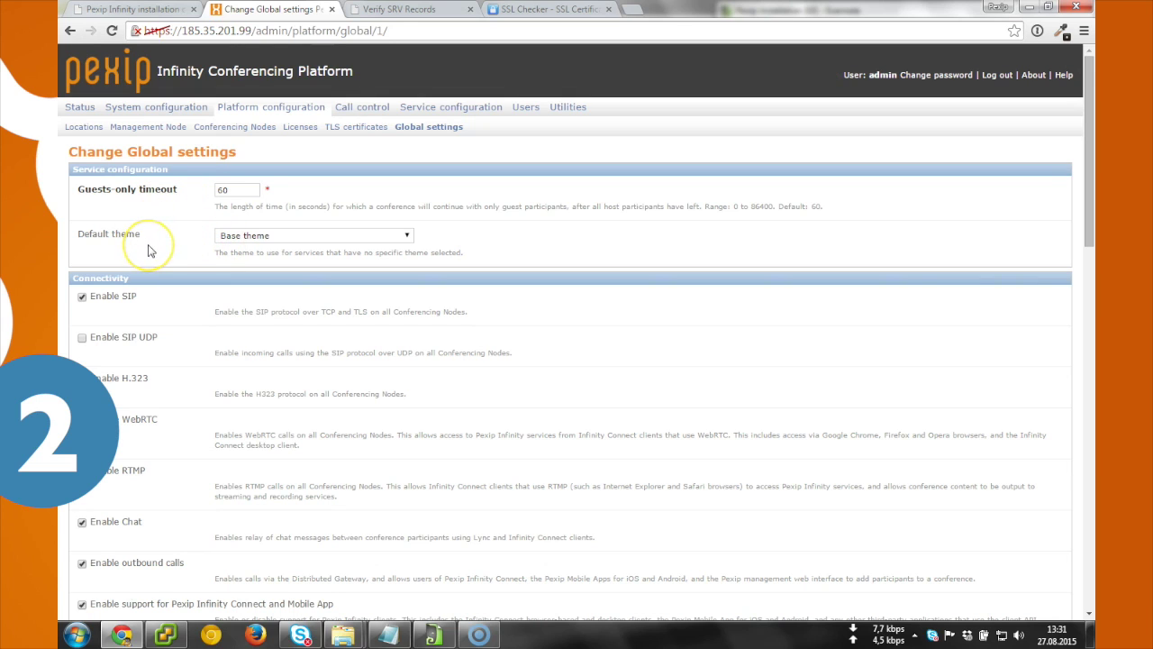
scroll(149, 251, down, 1)
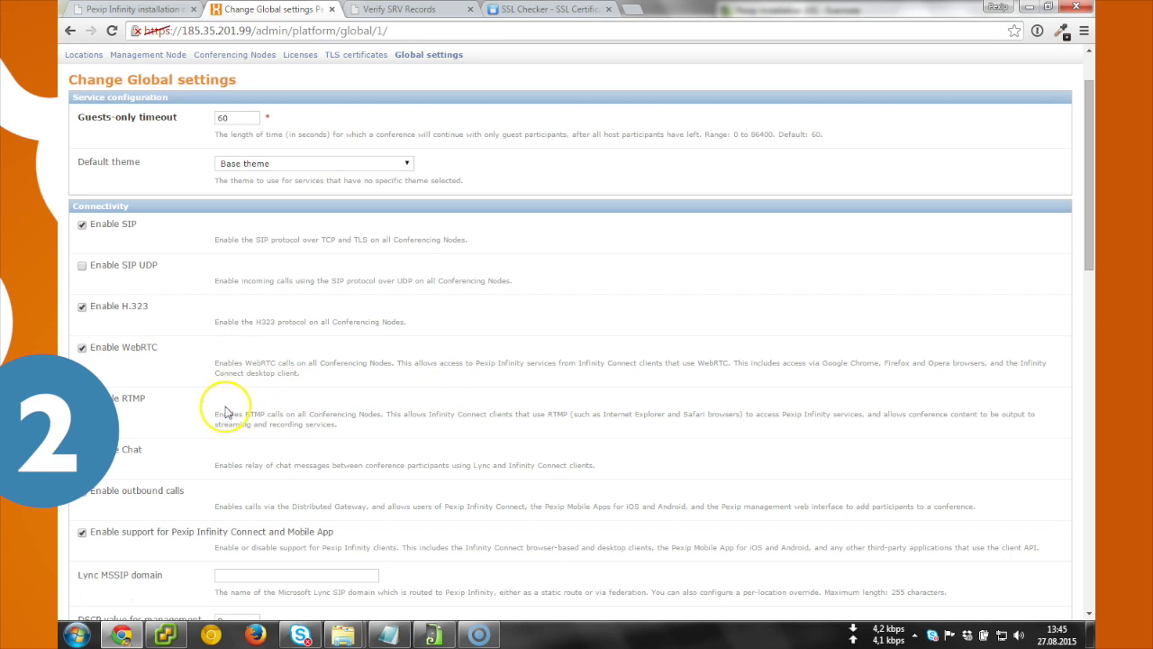
scroll(784, 404, up, 1)
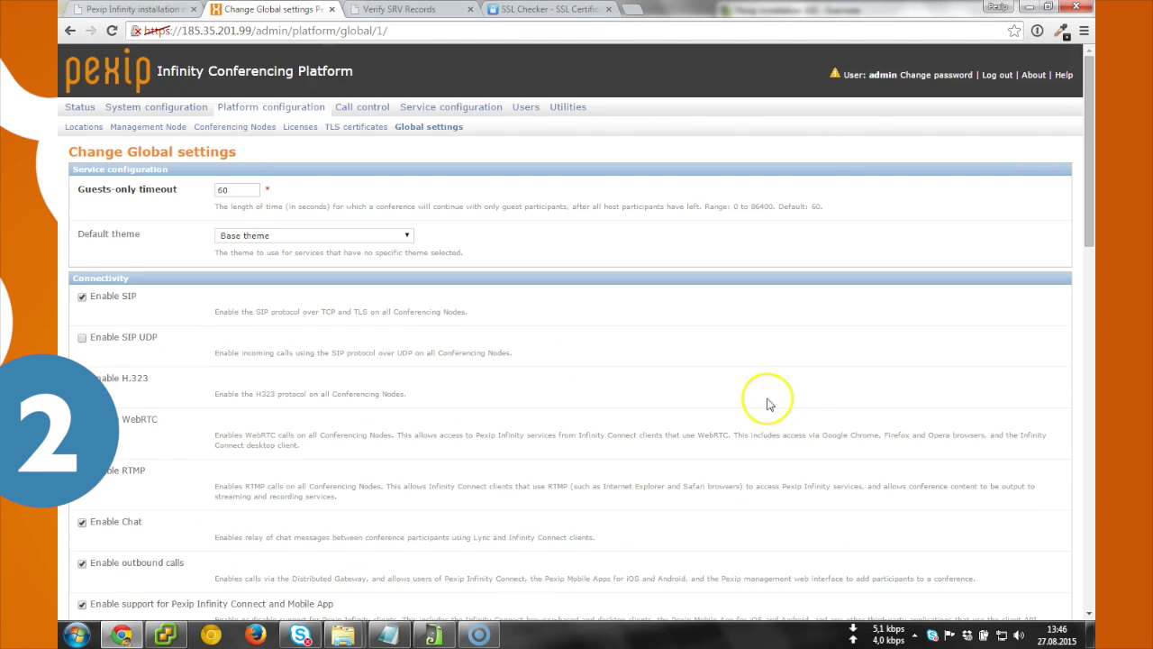
Step: Read the maximized Global settings help about the Lync MSSIP domain, then close it
click(1063, 76)
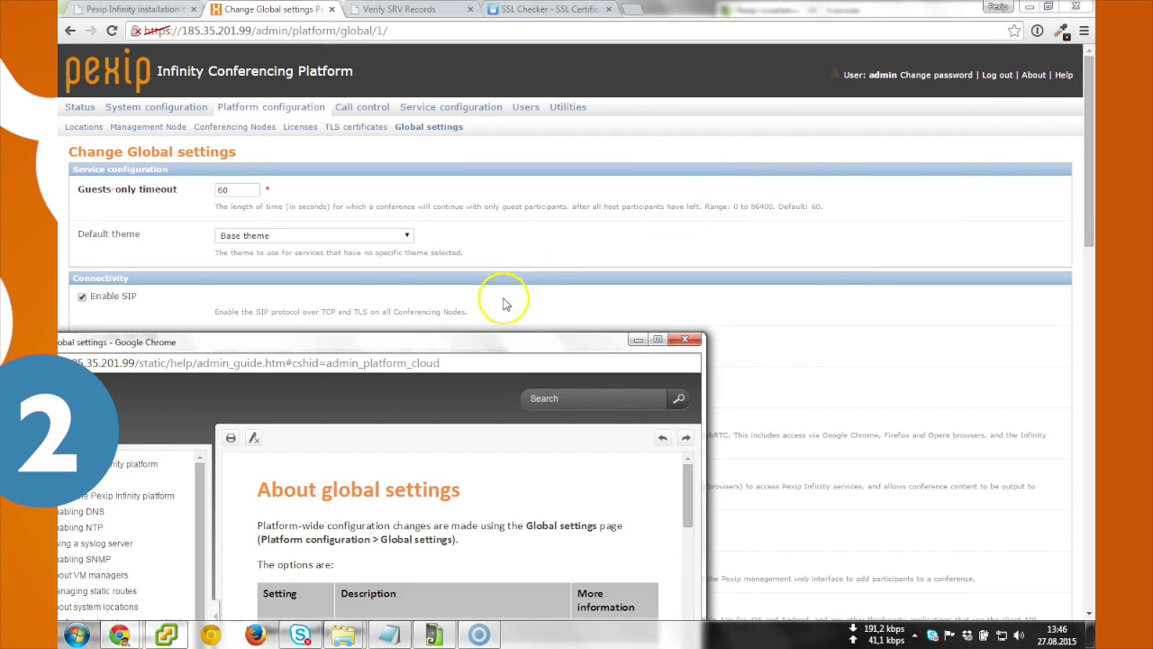
double_click(504, 337)
scroll(514, 360, down, 5)
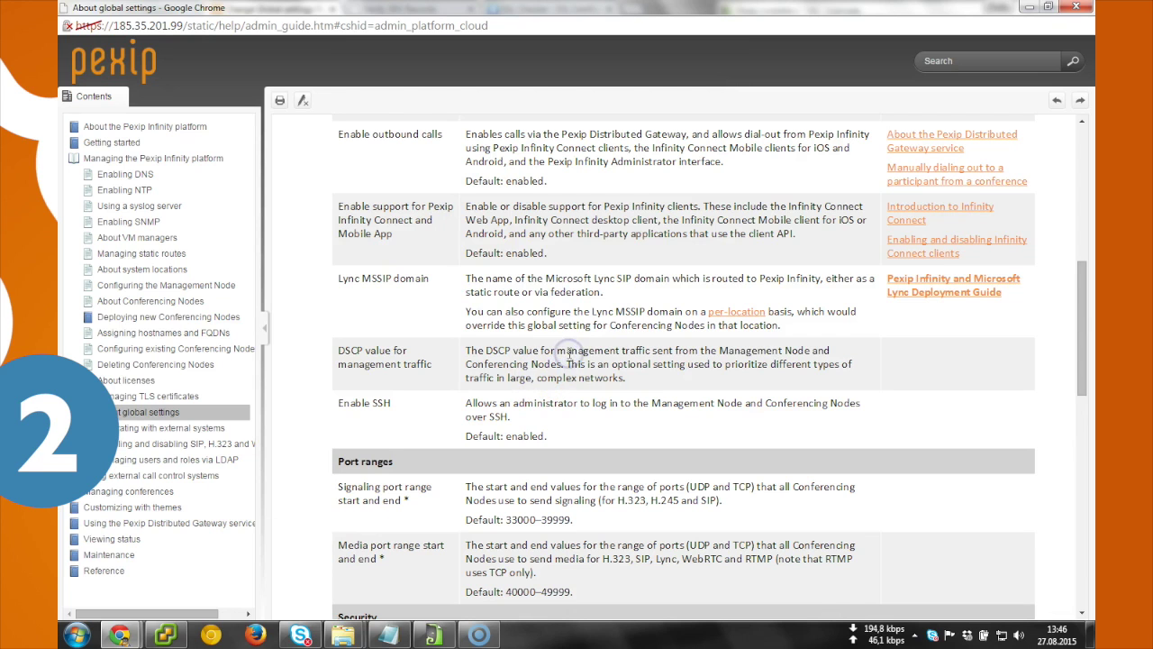
key(alt+Tab)
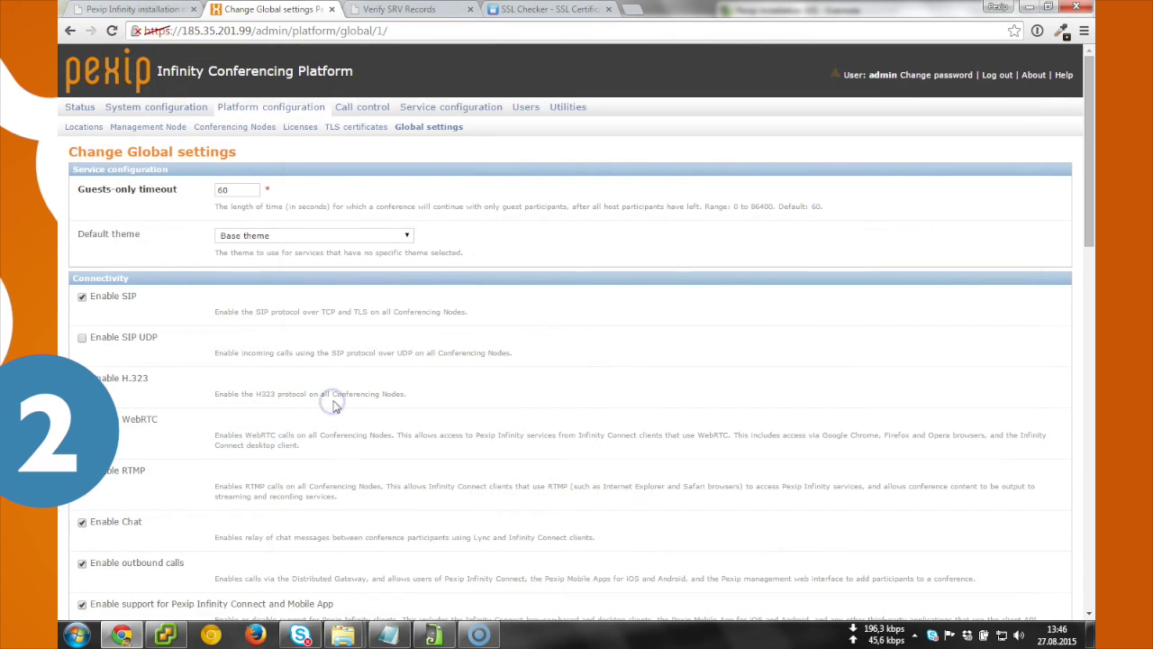
scroll(329, 402, down, 3)
Step: Enter lync.pex.me as the Lync MSSIP domain and review the remaining settings
click(247, 360)
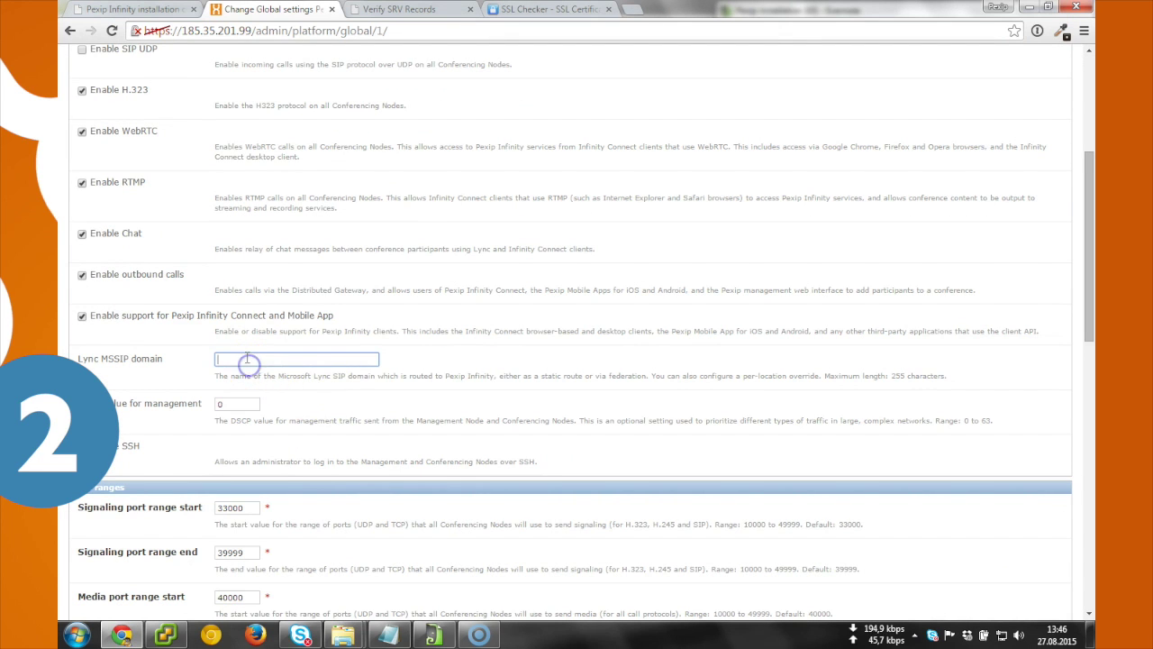
click(250, 359)
click(440, 358)
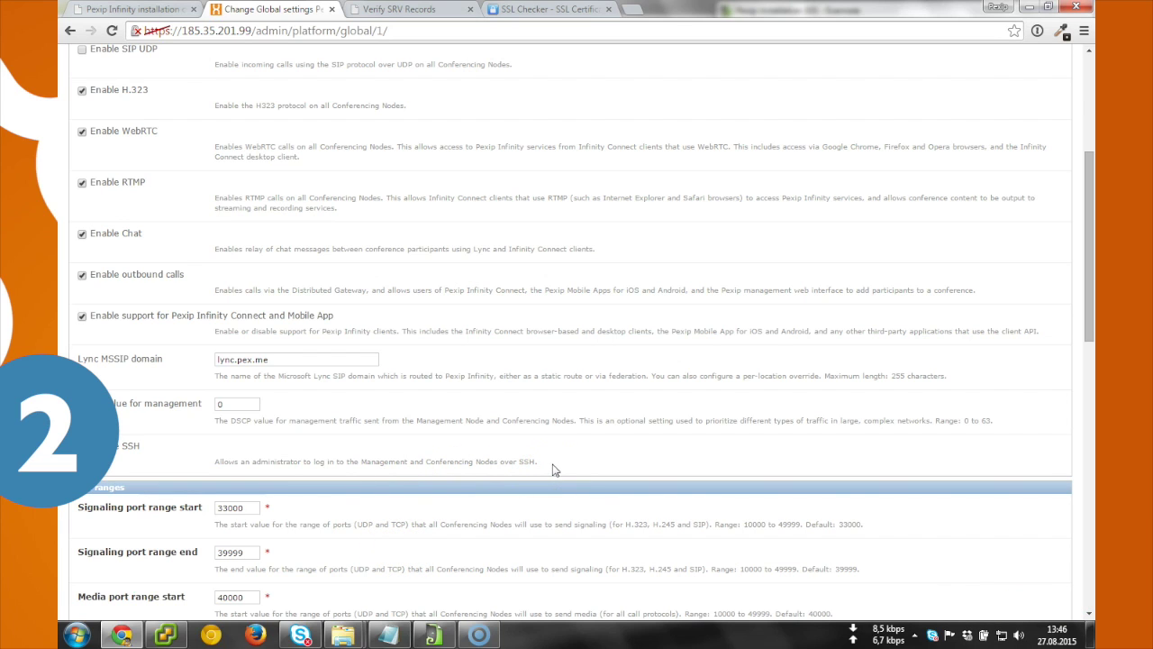
scroll(562, 469, down, 3)
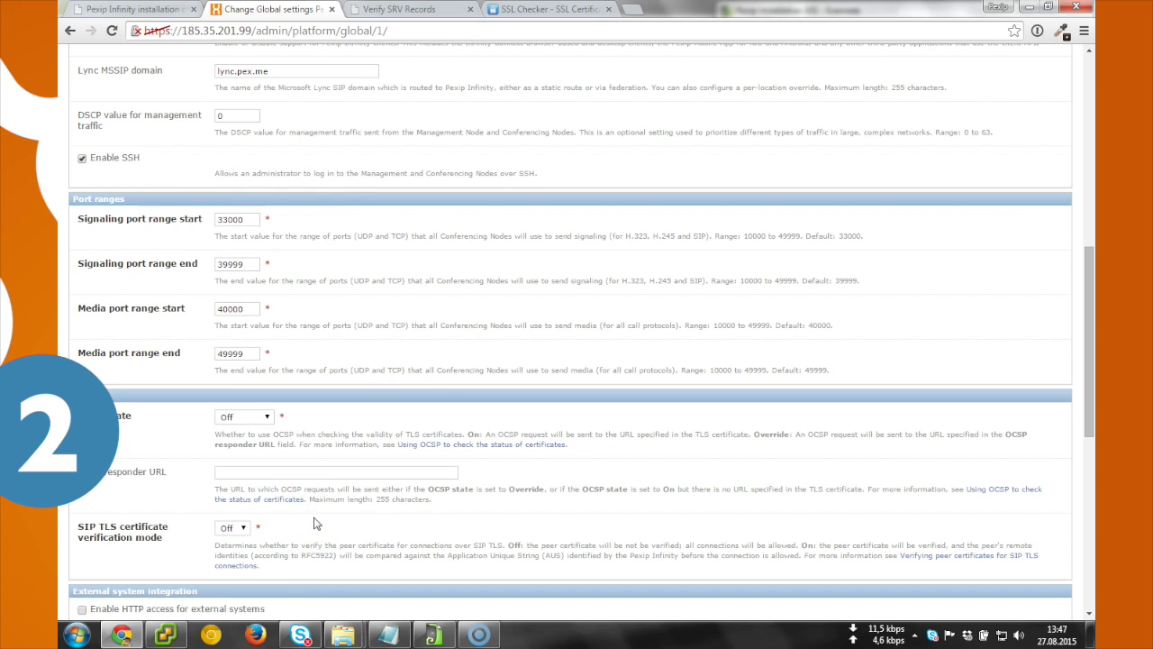
scroll(304, 541, down, 2)
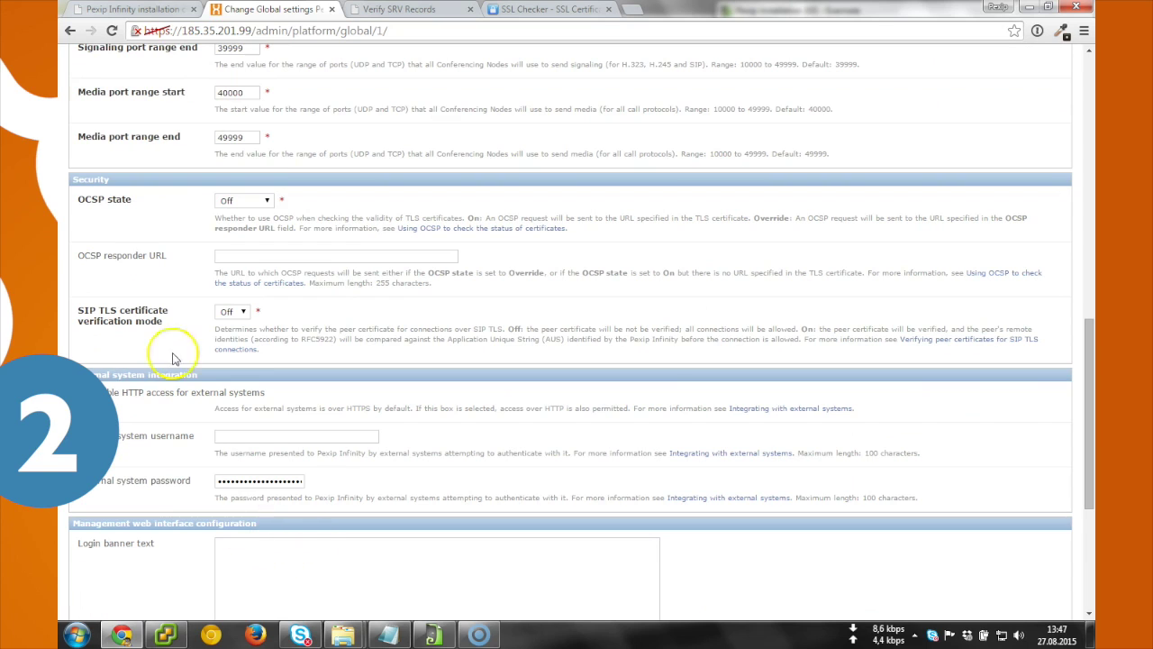